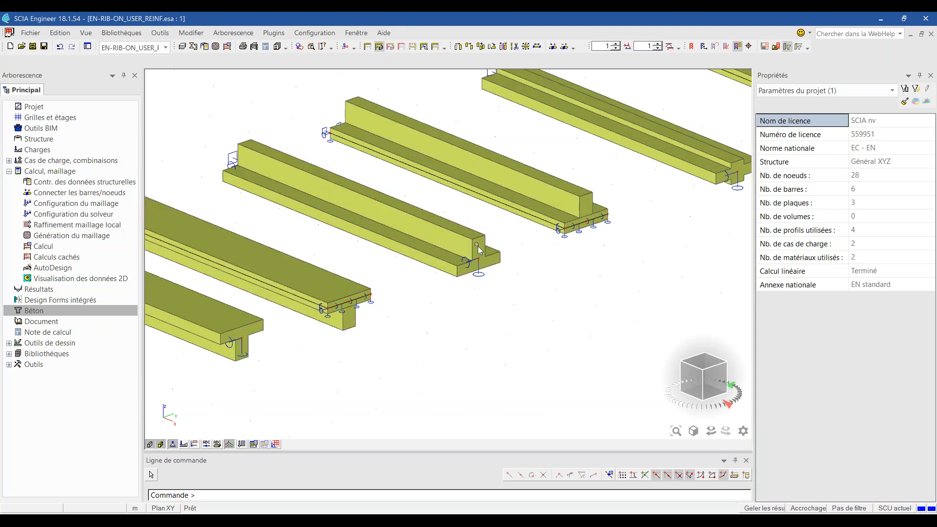
Generate the long-term deformation with cracking results for all the T-section beams and ribbed slabs in the concrete reinforcement checks.
scroll(254, 306, "down", 2)
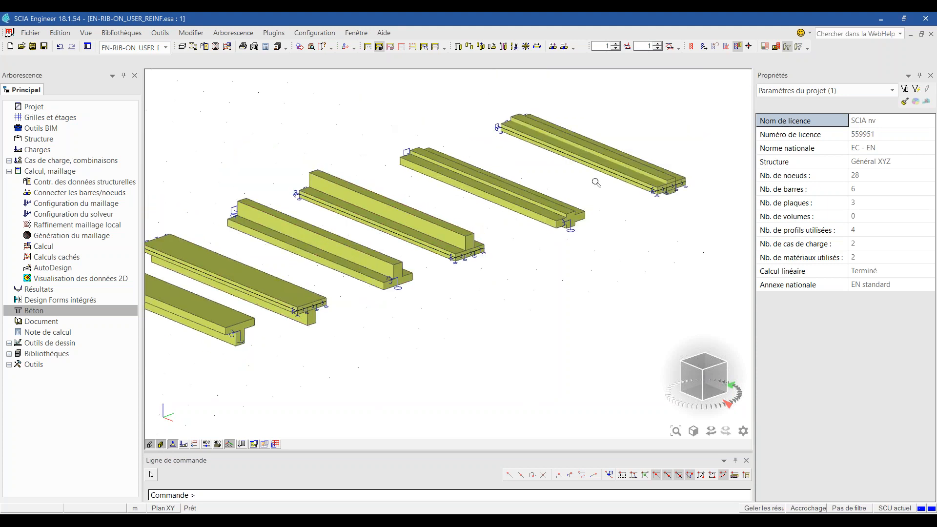
scroll(674, 181, "up", 3)
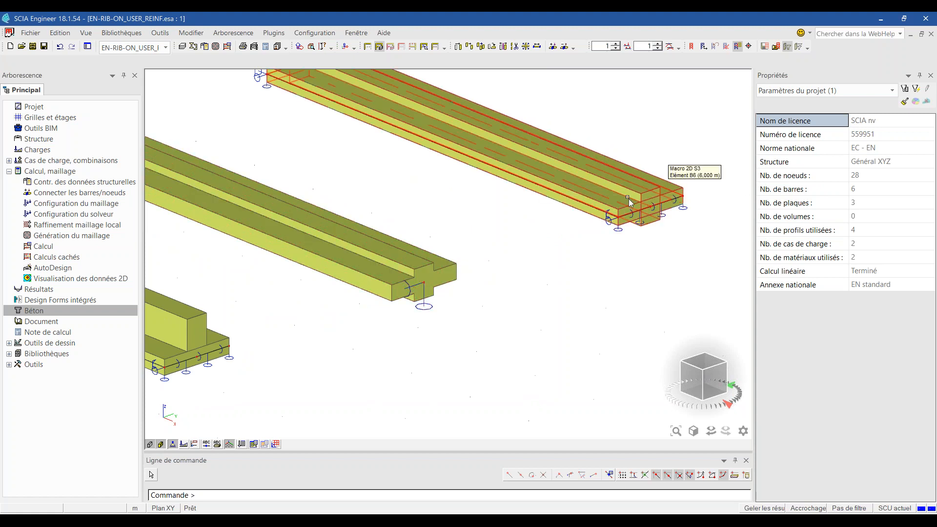
scroll(715, 182, "down", 4)
scroll(463, 266, "up", 4)
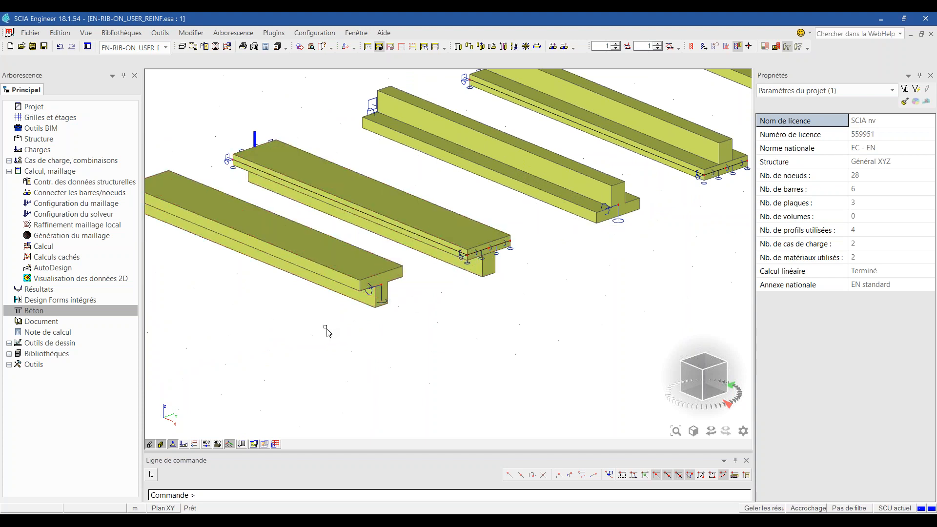
double_click(33, 311)
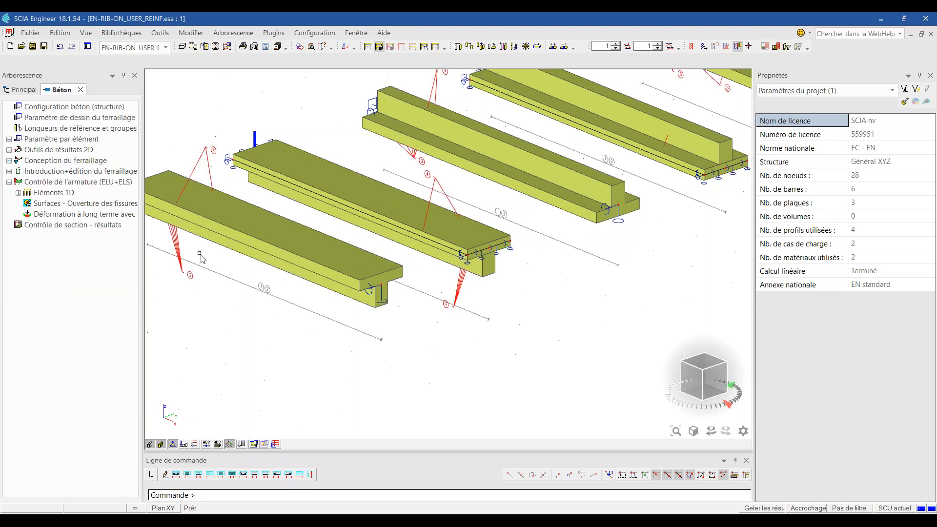
left_click(96, 215)
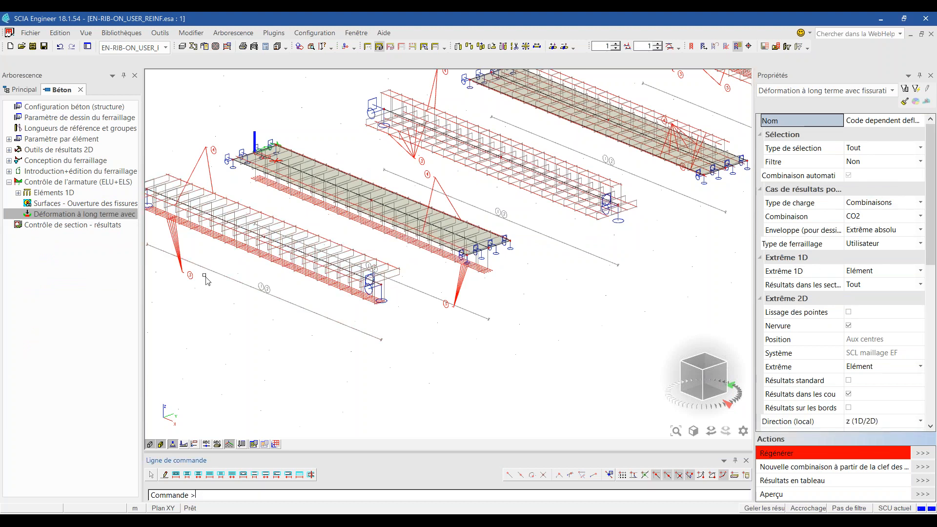
scroll(833, 230, "down", 3)
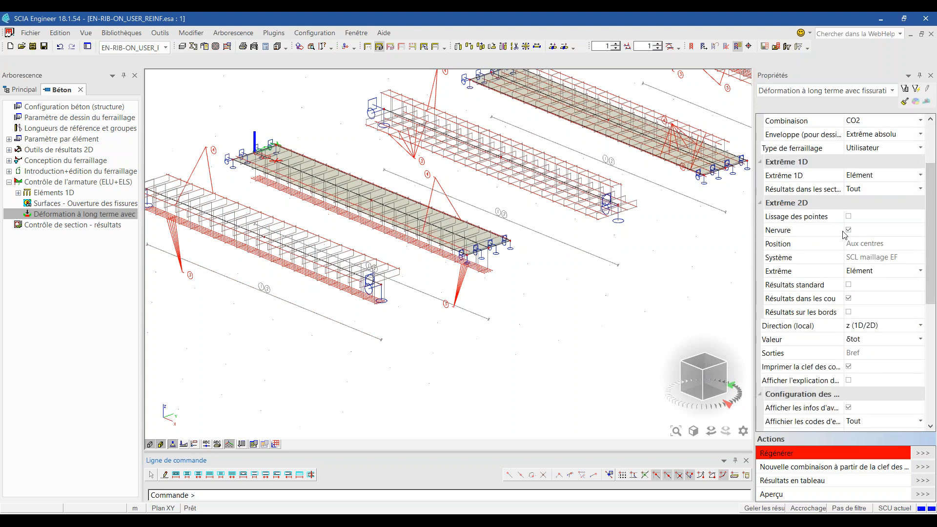
left_click(920, 455)
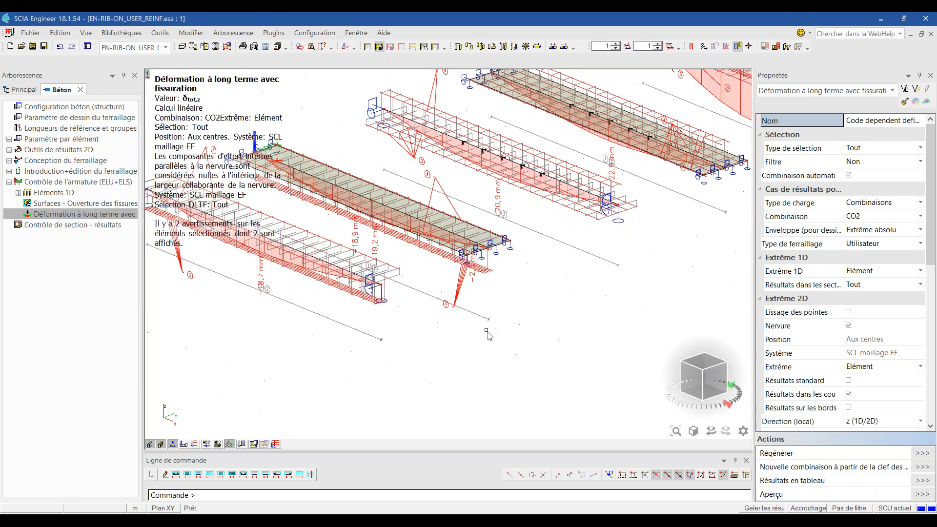
Examine the long-term deformation of each beam and compare it with that of the adjacent ribbed slab.
scroll(484, 330, "down", 5)
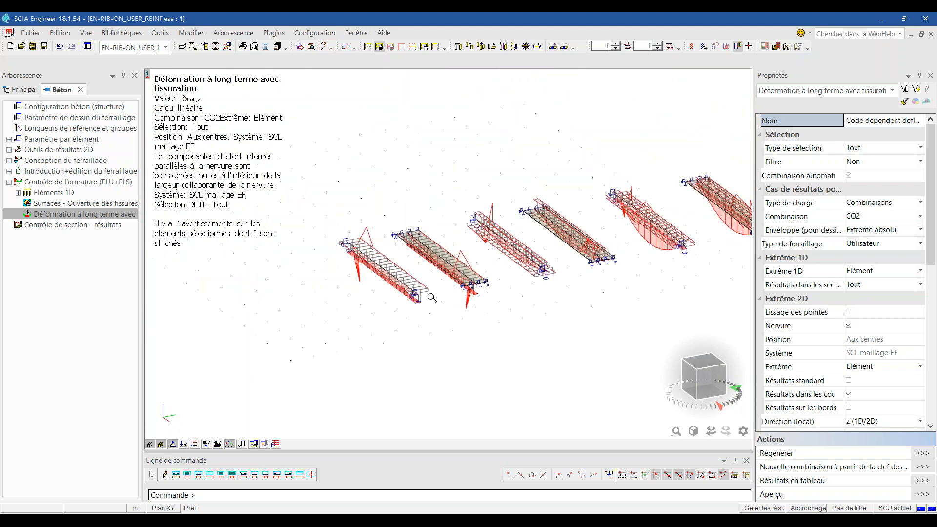
scroll(491, 338, "up", 6)
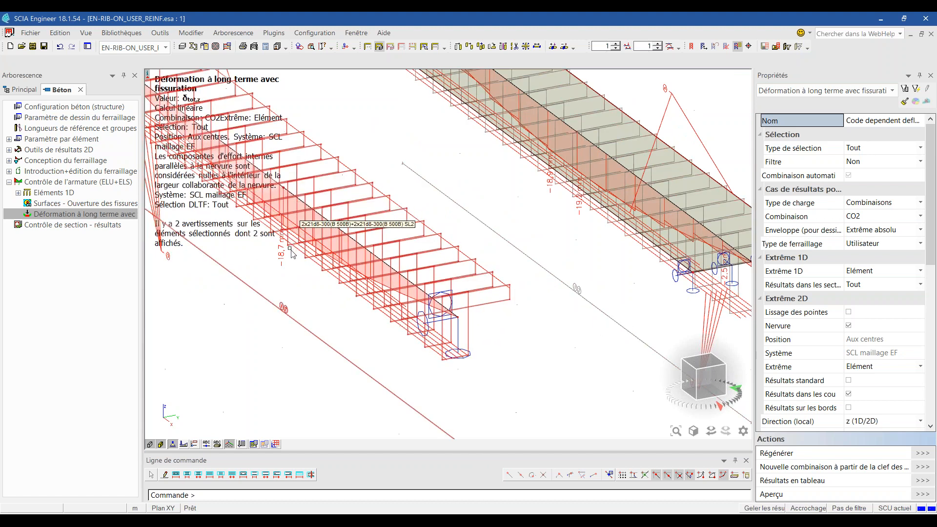
scroll(213, 250, "down", 1)
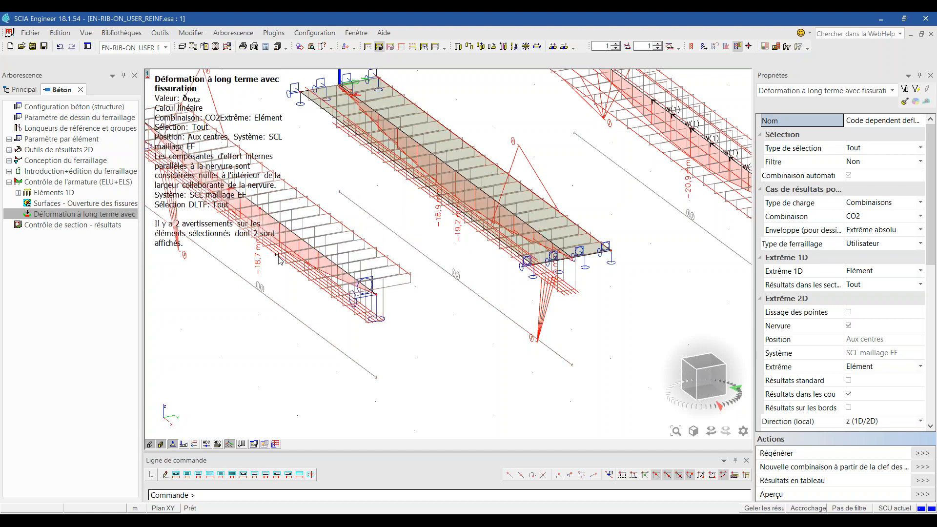
scroll(273, 259, "down", 2)
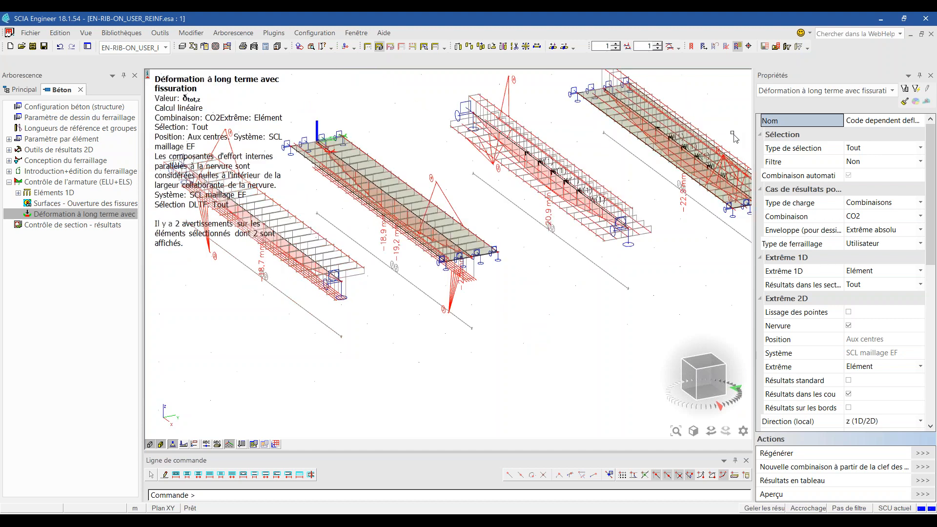
scroll(516, 232, "up", 3)
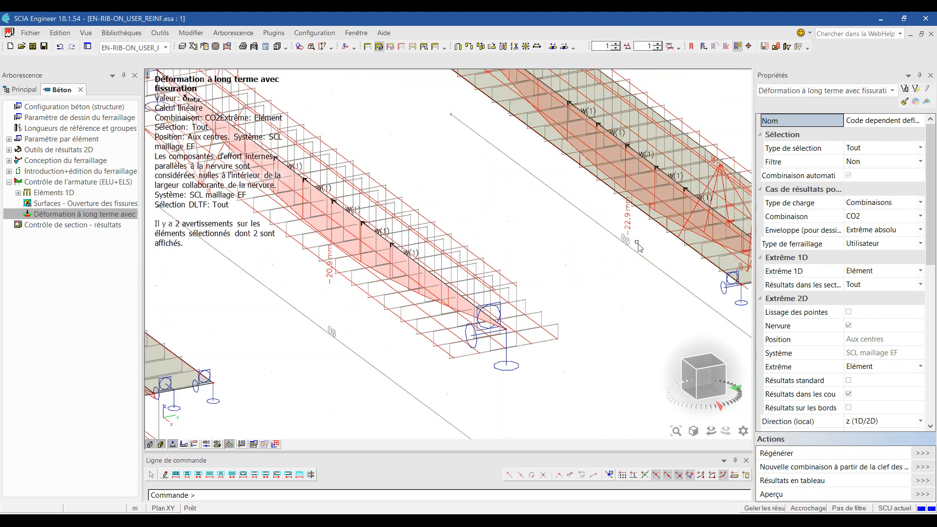
scroll(176, 246, "down", 3)
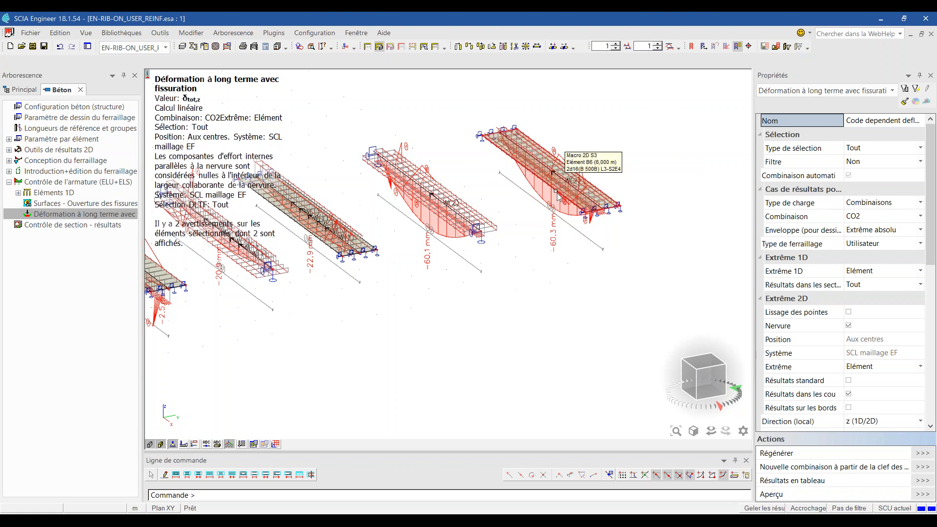
scroll(176, 247, "up", 2)
scroll(558, 191, "up", 1)
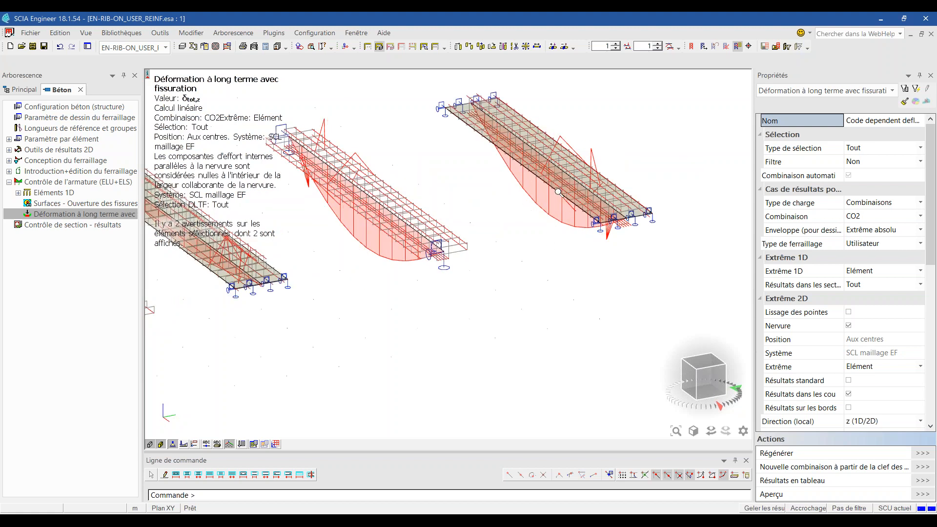
scroll(558, 191, "up", 2)
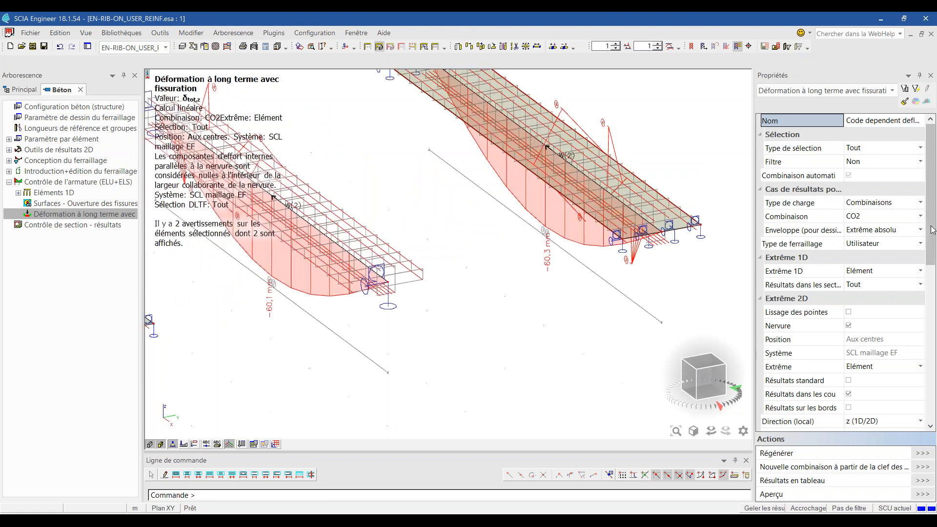
scroll(933, 230, "down", 1)
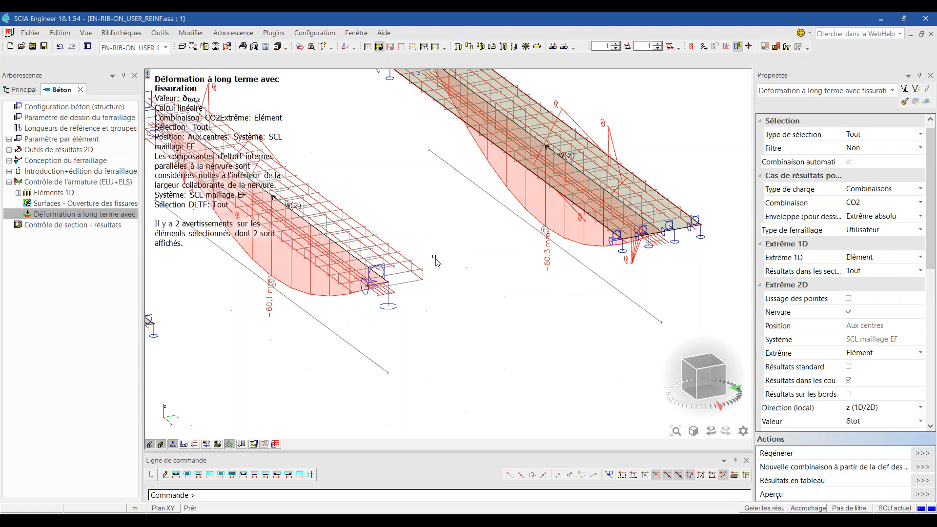
scroll(373, 285, "down", 5)
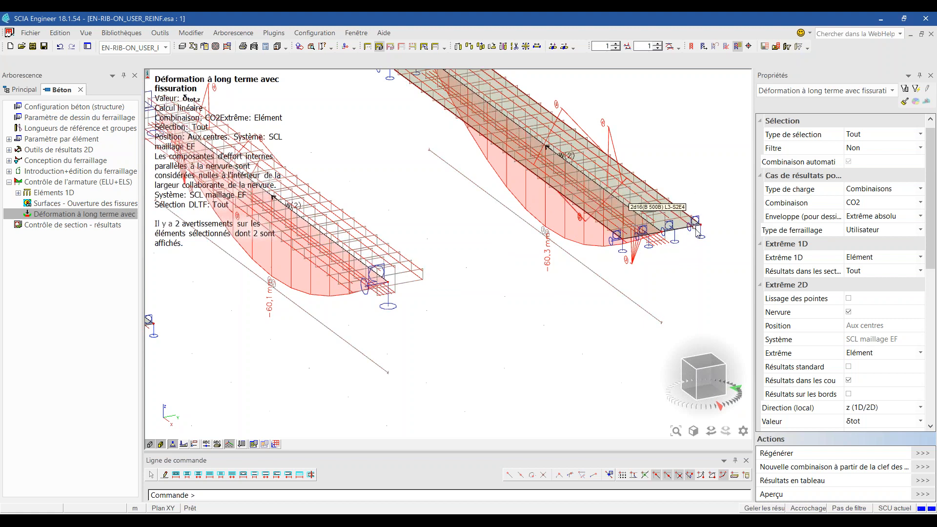
Disable the rib option (Nervure) for the 2D results and regenerate the long-term deformation with cracking.
scroll(374, 286, "down", 3)
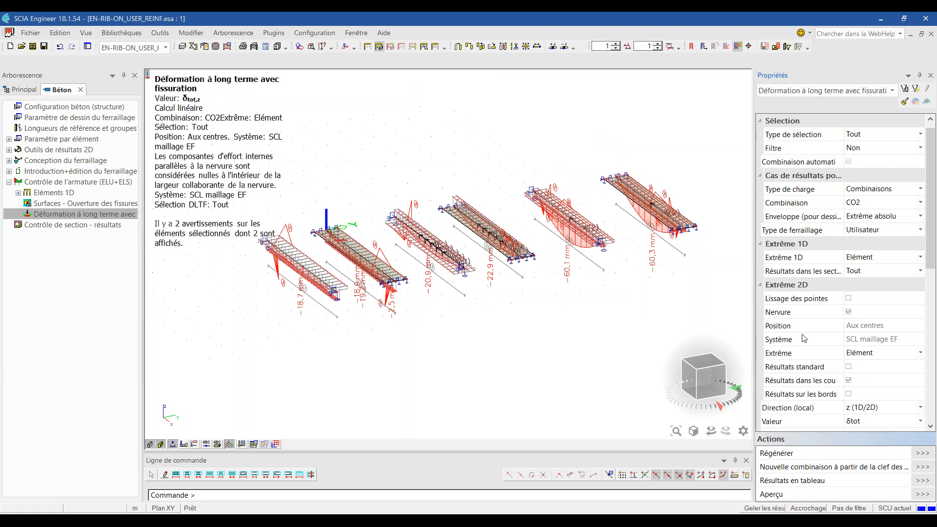
left_click(848, 312)
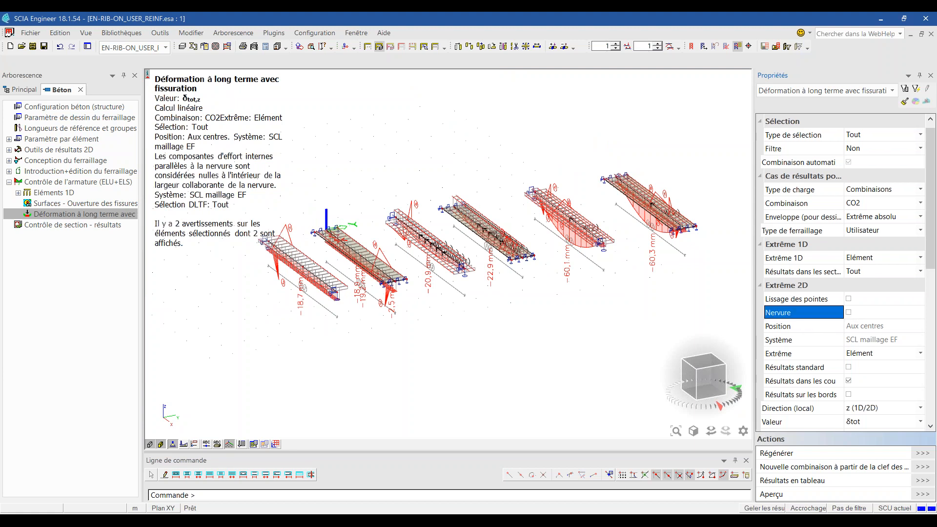
left_click(923, 453)
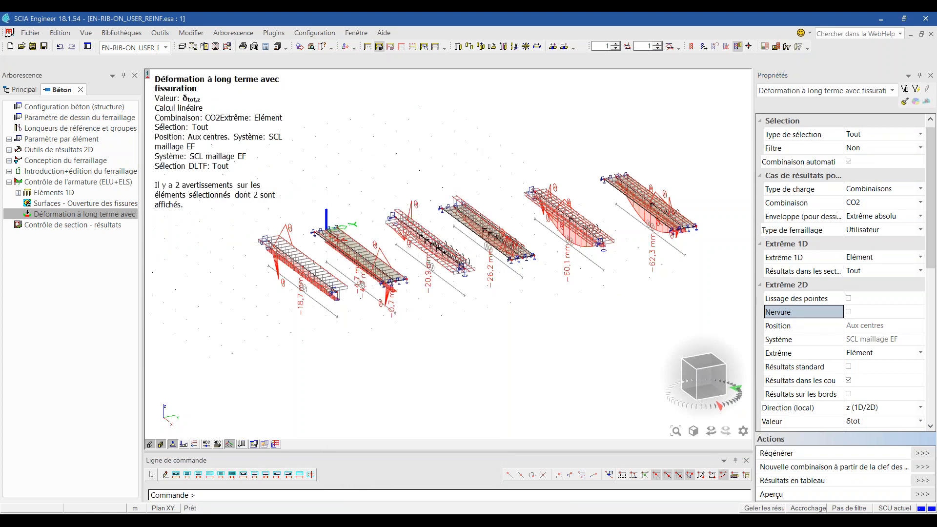
Examine the deformations calculated without the rib option, comparing each 1D beam with its neighbouring ribbed slab.
scroll(323, 308, "up", 3)
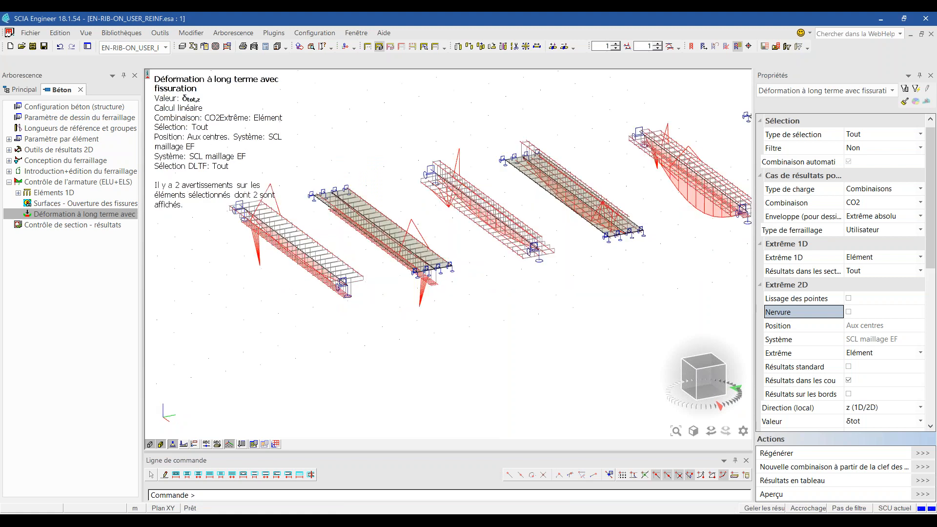
scroll(394, 189, "up", 2)
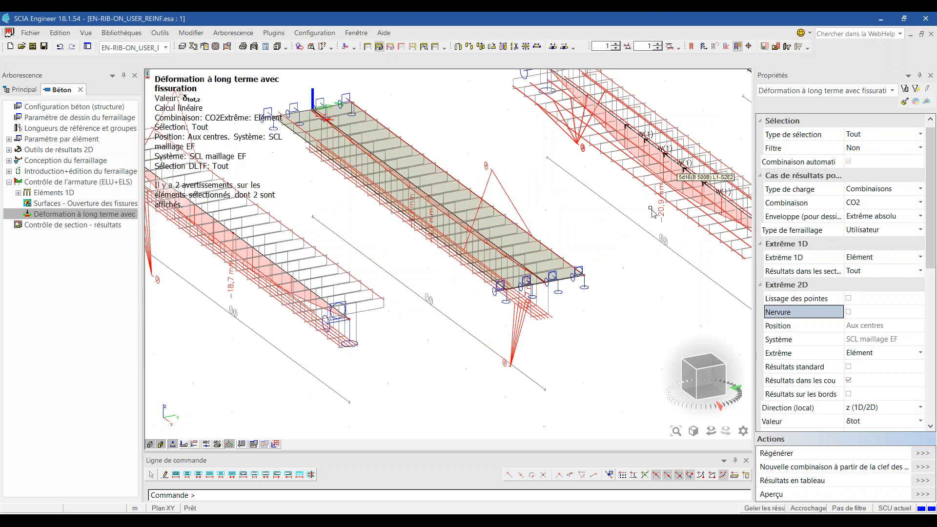
right_click_drag(521, 232, 505, 217, "ctrl")
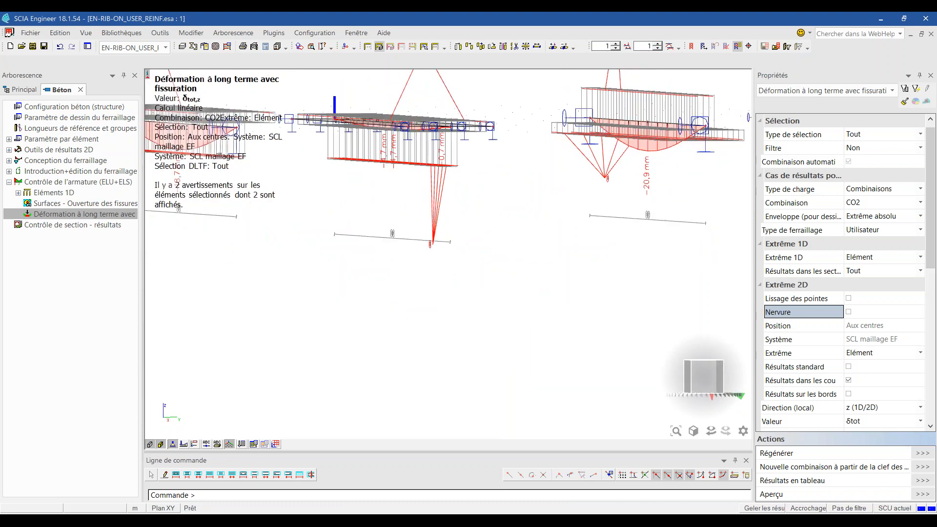
right_click_drag(399, 158, 424, 184, "ctrl")
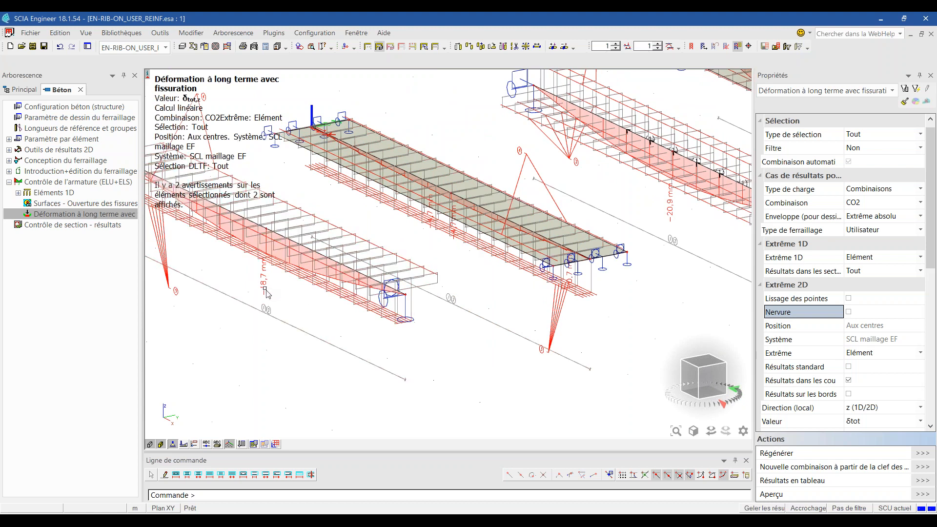
scroll(254, 298, "down", 2)
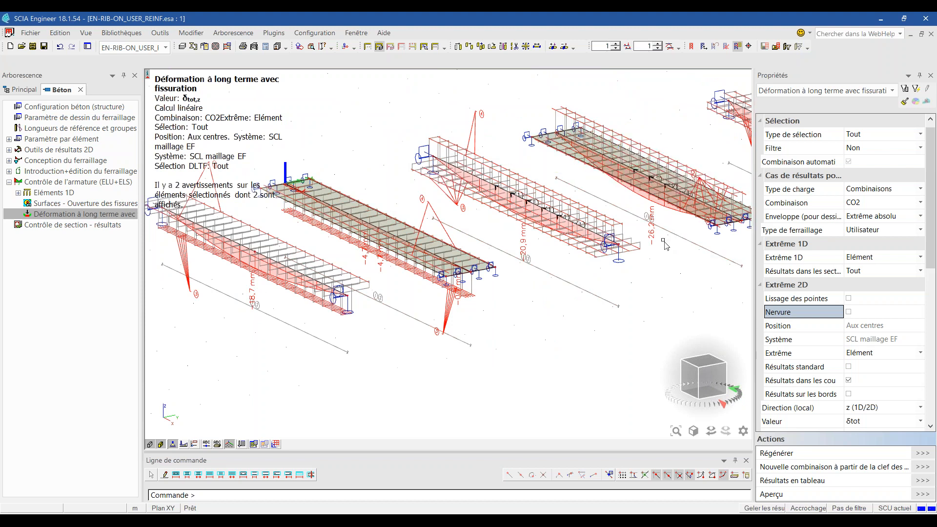
scroll(529, 161, "up", 3)
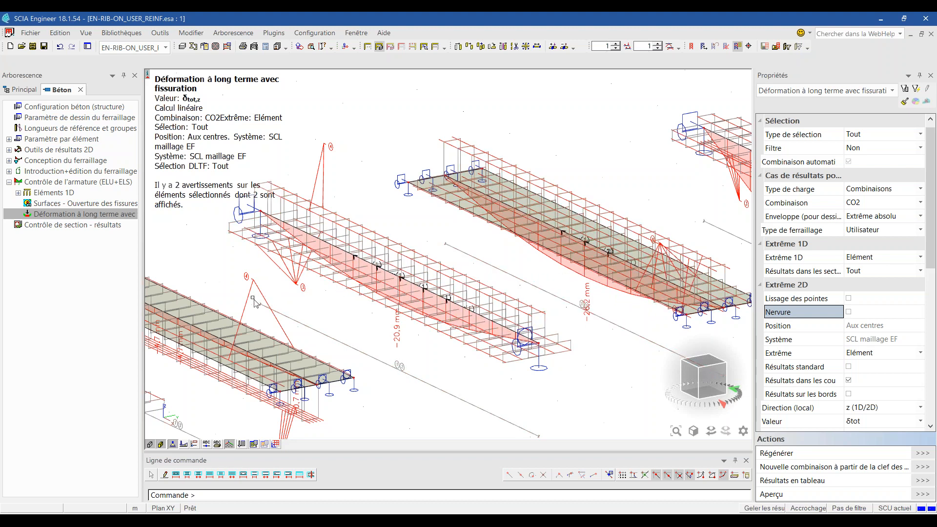
scroll(231, 297, "down", 2)
scroll(681, 259, "up", 1)
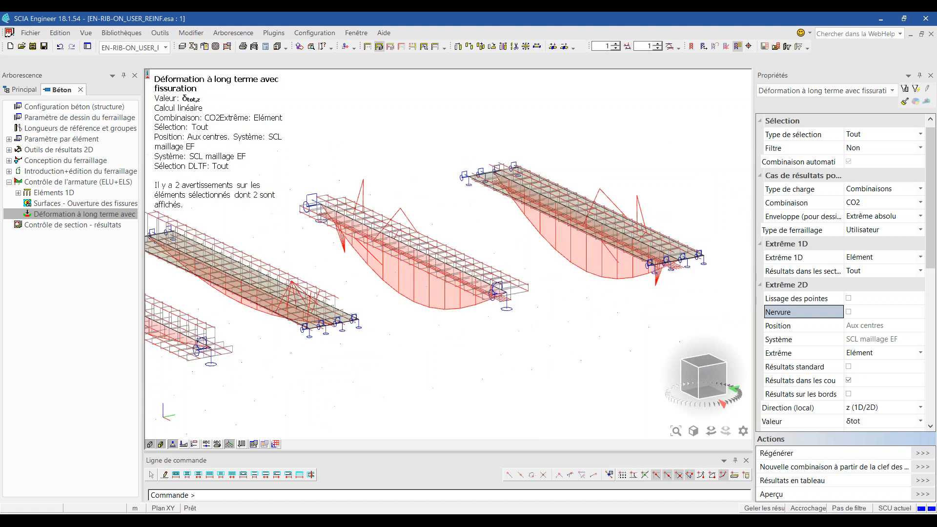
scroll(680, 259, "up", 1)
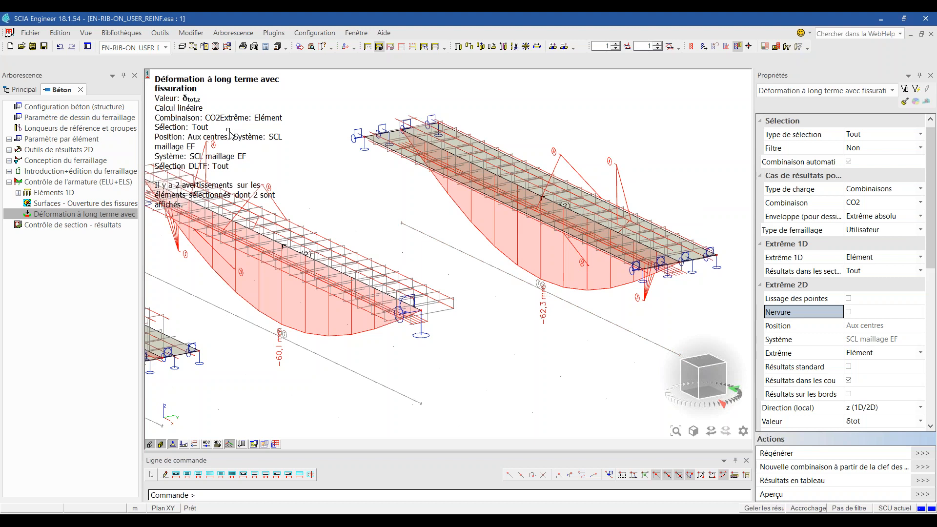
Switch to the CDD_RIB18.1.esa project and generate the long-term deformation with cracking for both of its floor structures.
left_click(166, 47)
left_click(143, 73)
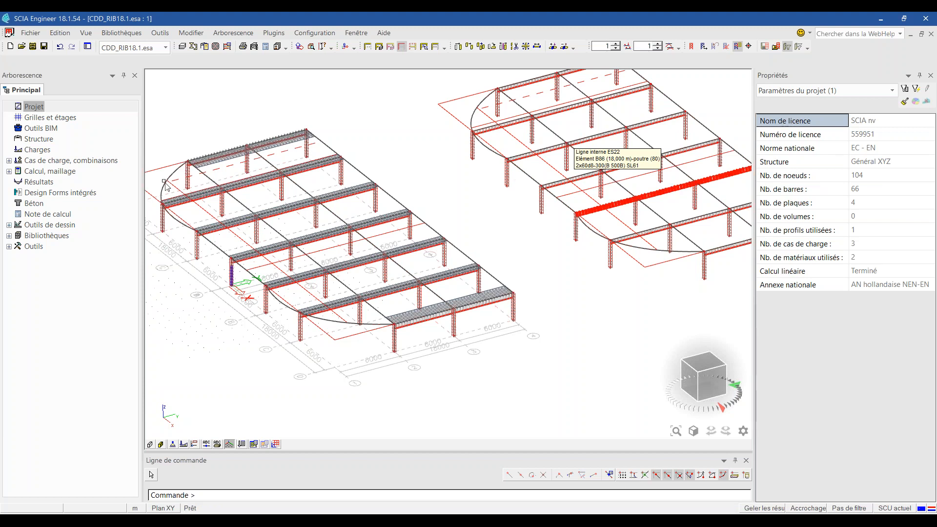
left_click(31, 202)
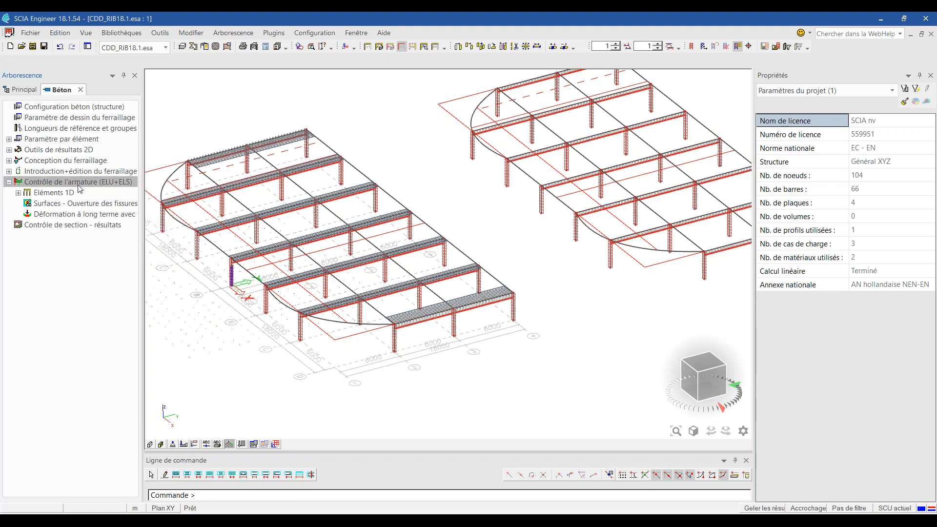
left_click(84, 214)
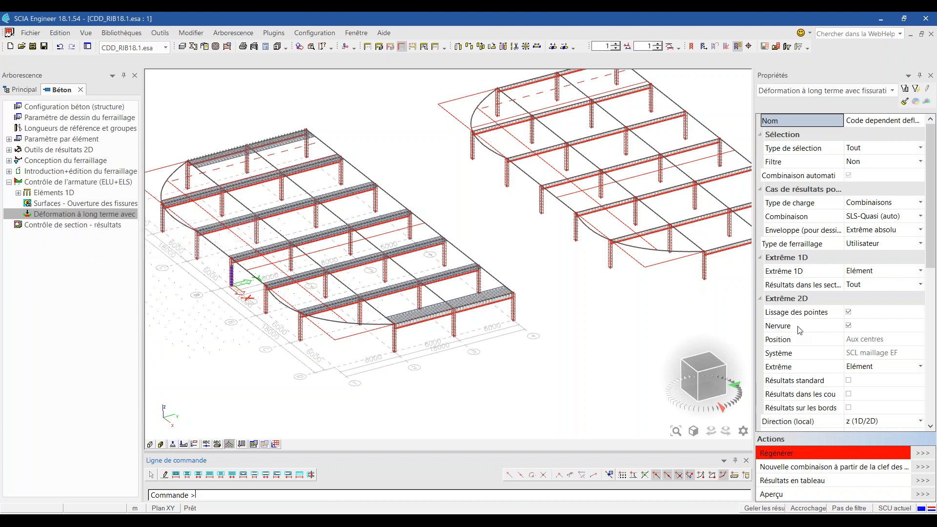
left_click_drag(930, 269, 929, 322)
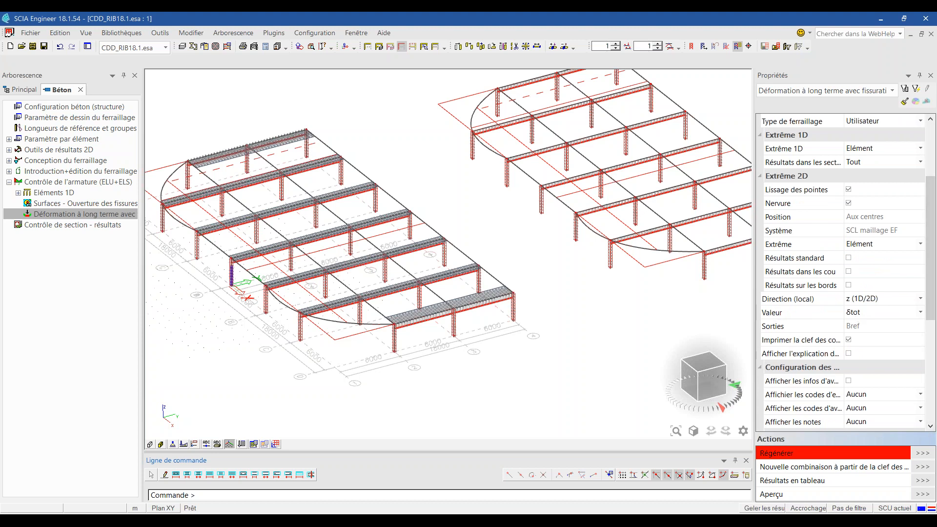
left_click(910, 454)
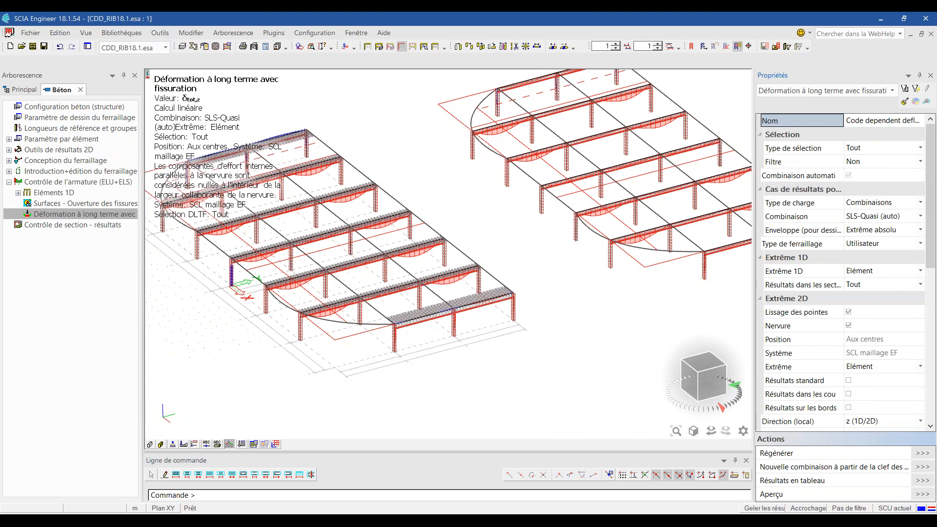
scroll(452, 271, "up", 3)
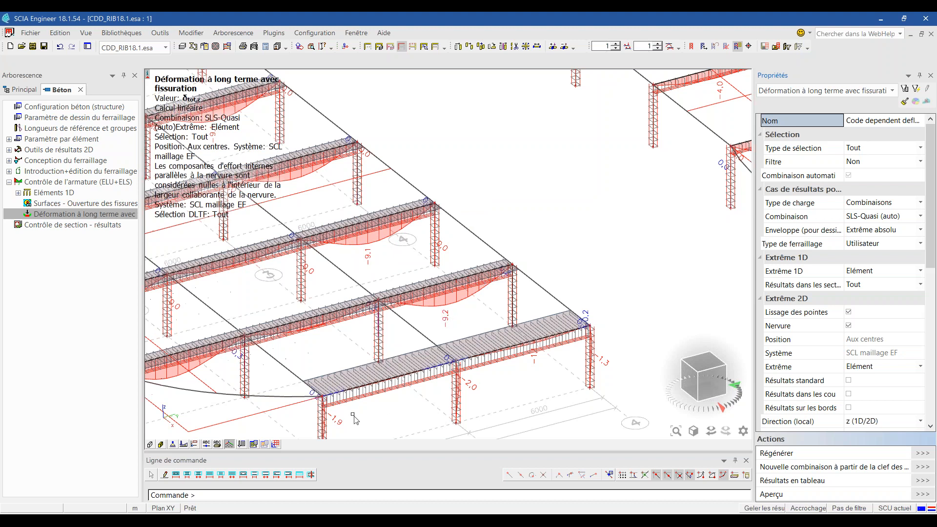
scroll(206, 369, "down", 3)
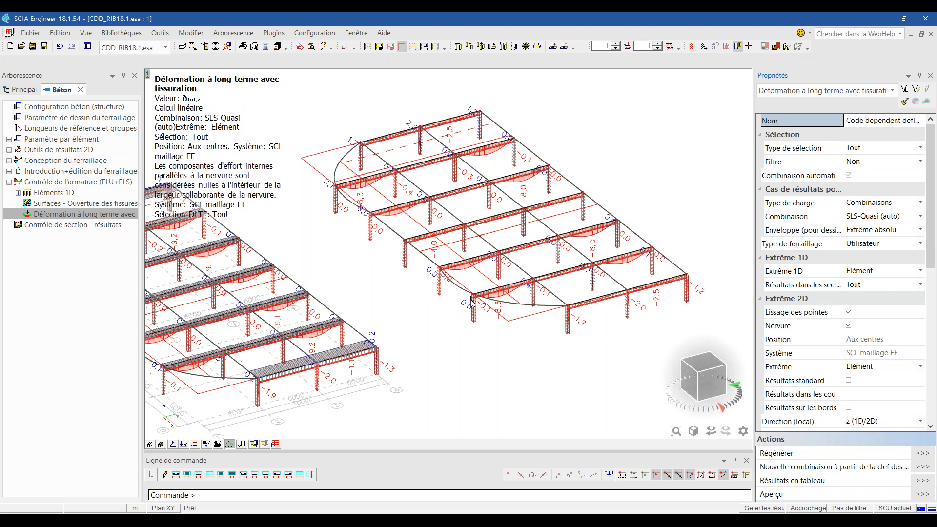
Disable the rib option (Nervure) for the 2D results of both floor structures and regenerate their long-term deformation with cracking.
left_click(850, 326)
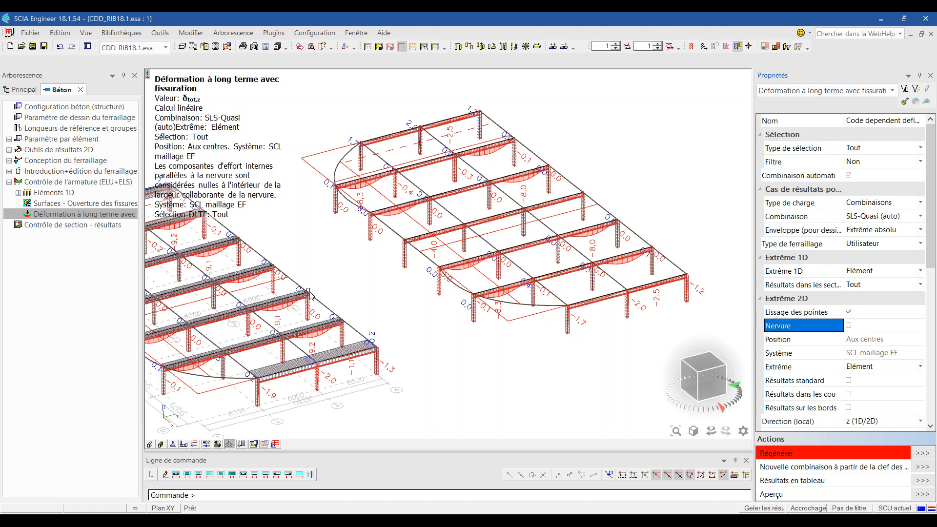
left_click(922, 454)
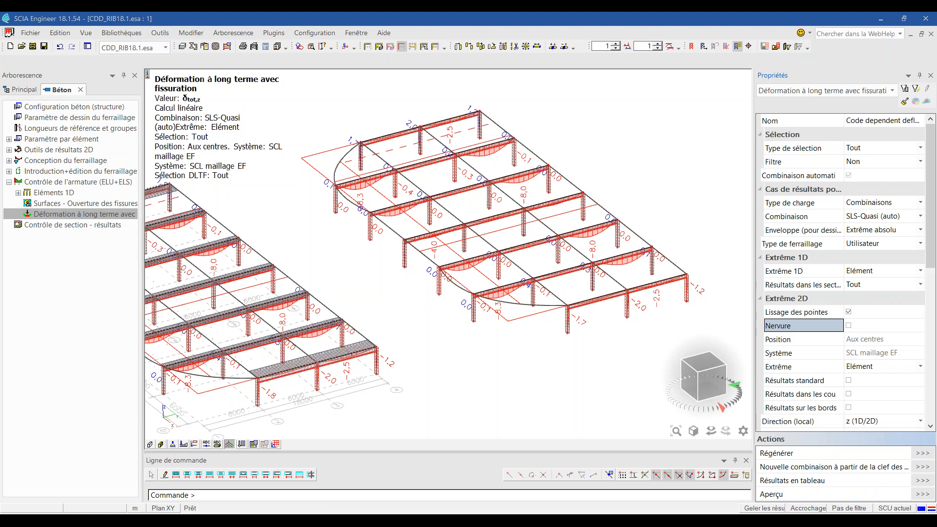
Switch to the browser, examine the SCIA Engineer inverted beam image and the beam types diagram, and return to the floor deformation results.
mouse_move(196, 521)
left_click(171, 481)
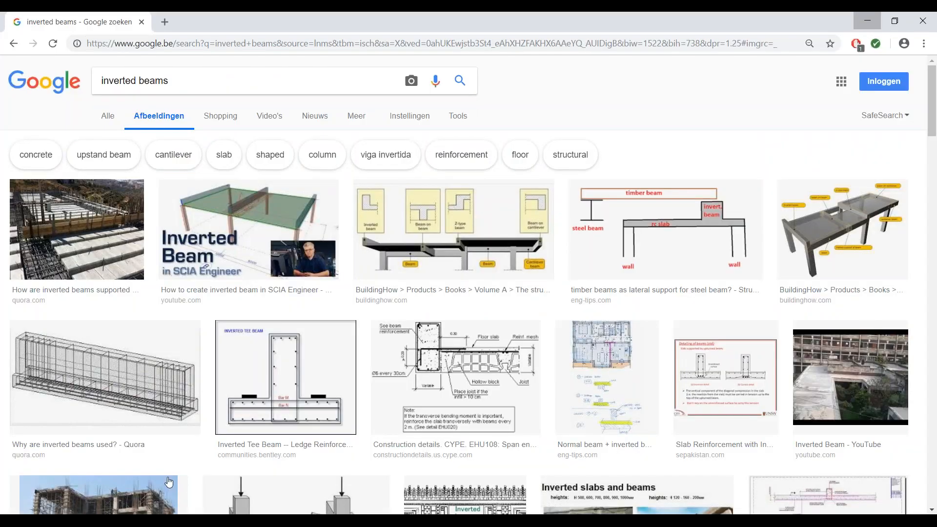
left_click(270, 230)
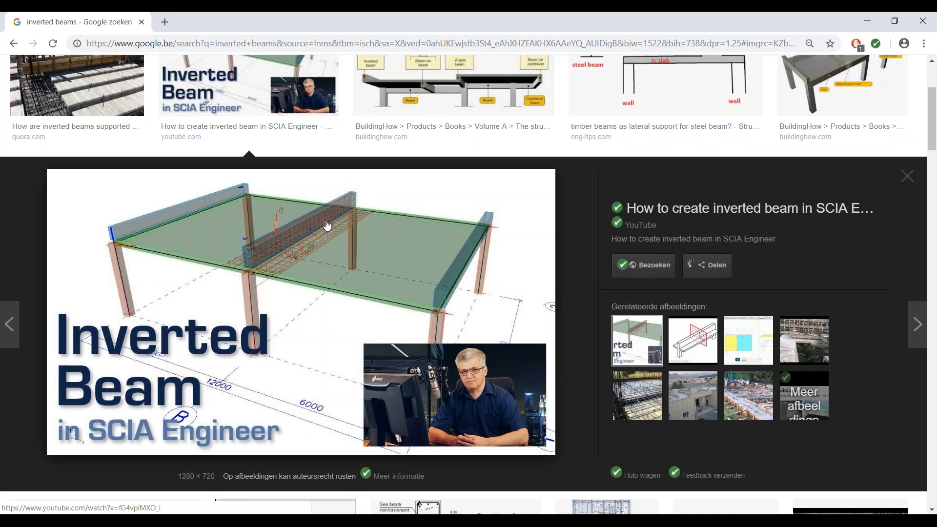
scroll(306, 230, "up", 1)
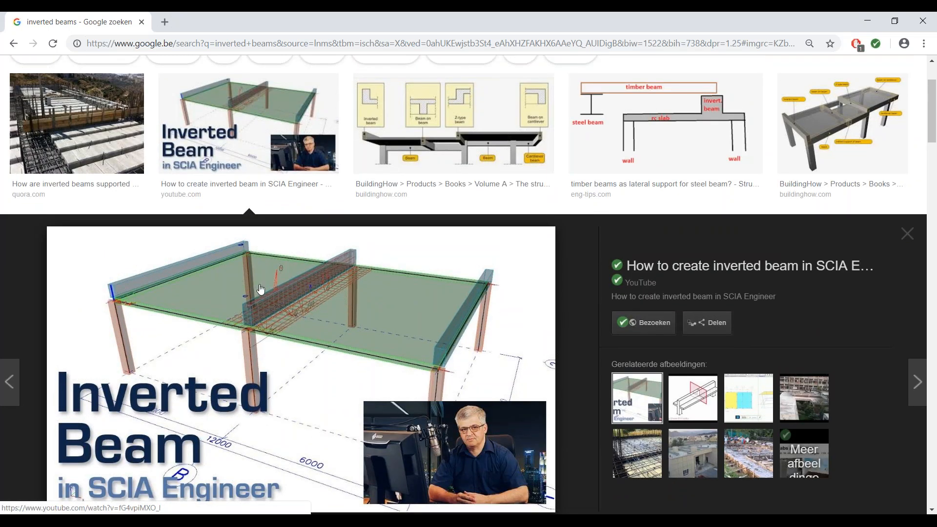
left_click(408, 141)
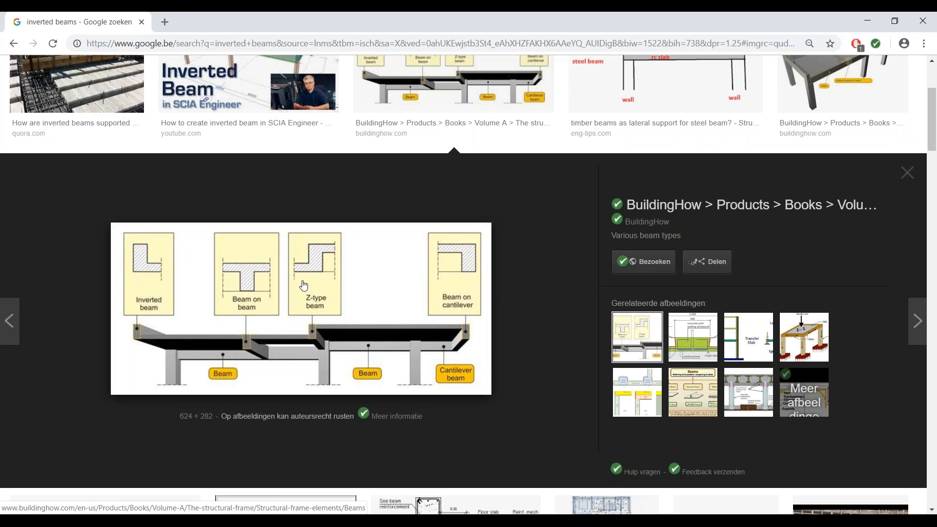
left_click(866, 18)
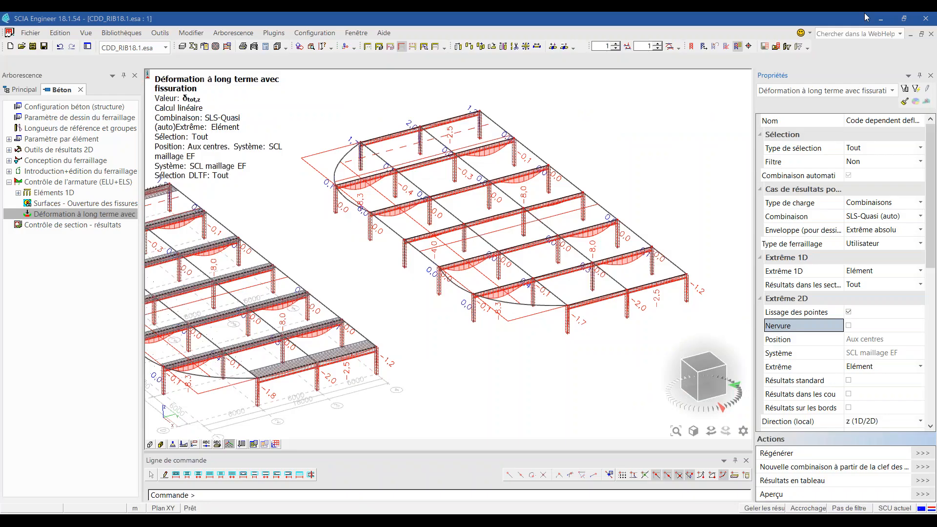
scroll(397, 221, "up", 3)
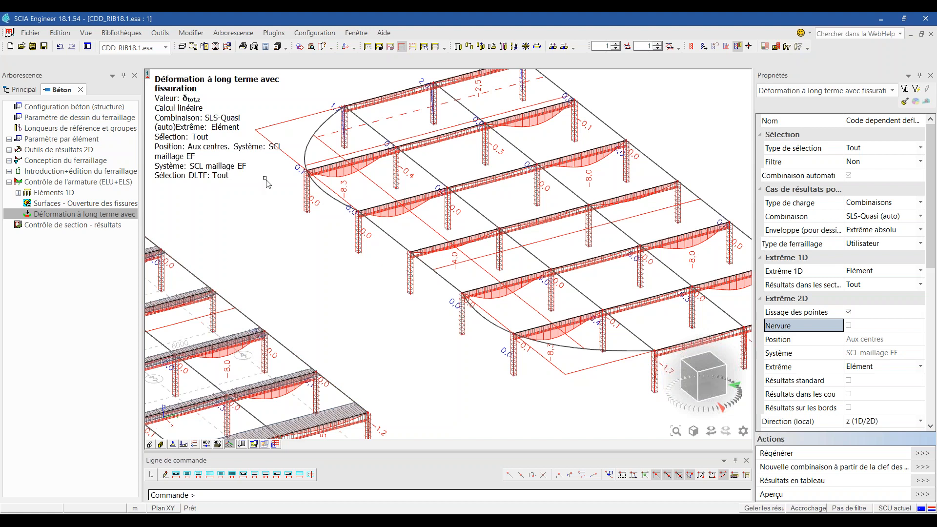
Switch to the PowerPoint slide show and advance to the slide on the NEN-EN 1992-1-1 compression zone calculation.
mouse_move(346, 521)
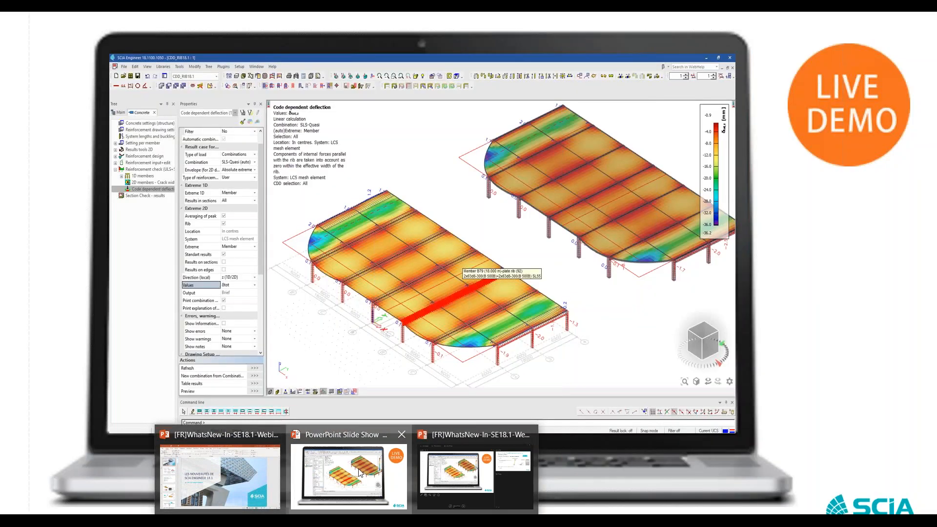
left_click(383, 470)
key("Right")
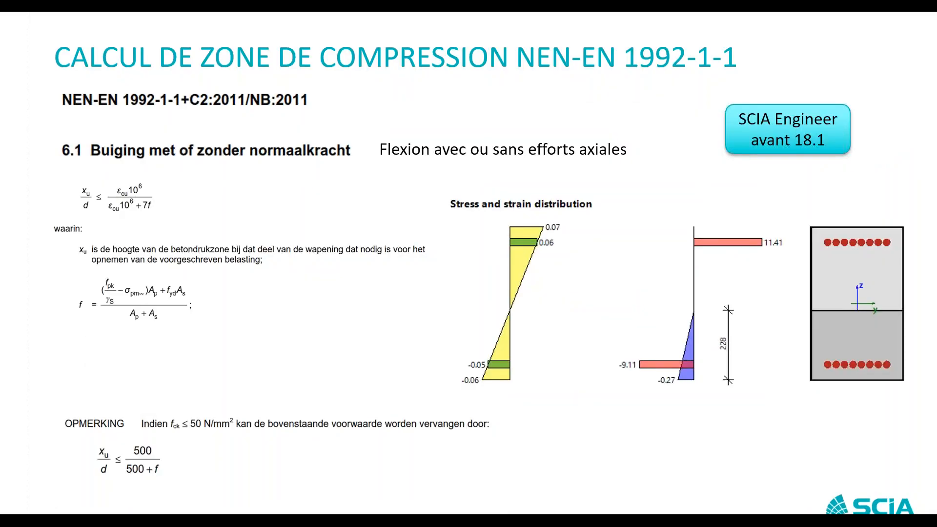
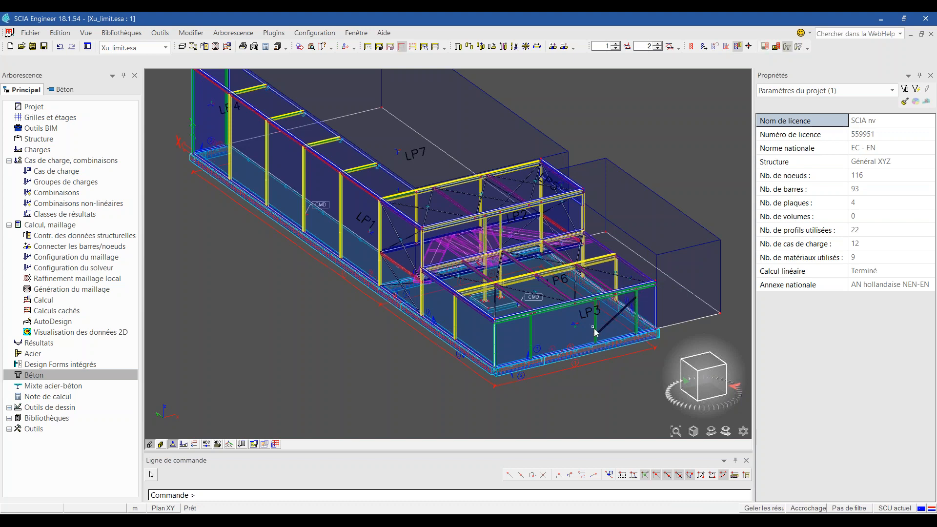
Isolate foundation beam S93 of the Xu_limit.esa project in a front view and clear the selection.
scroll(504, 371, "up", 5)
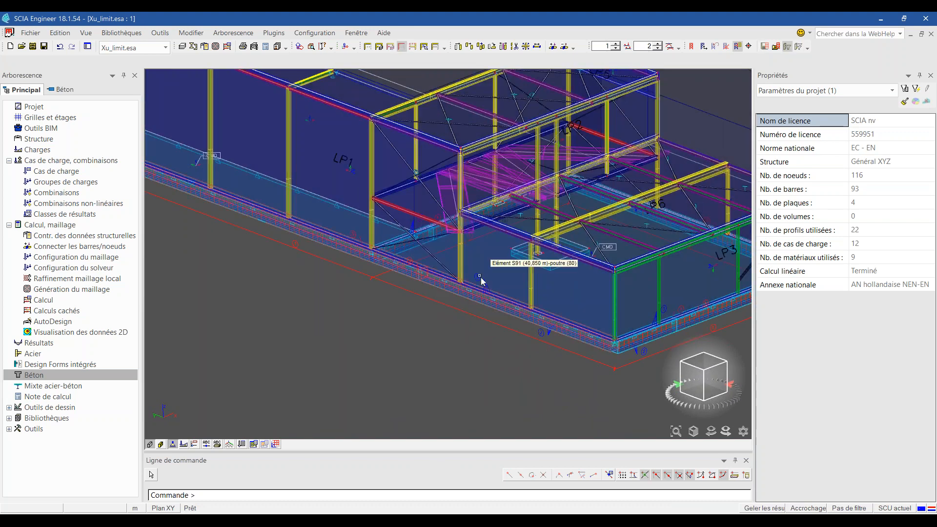
left_click(415, 249)
left_click(468, 271)
left_click(533, 289)
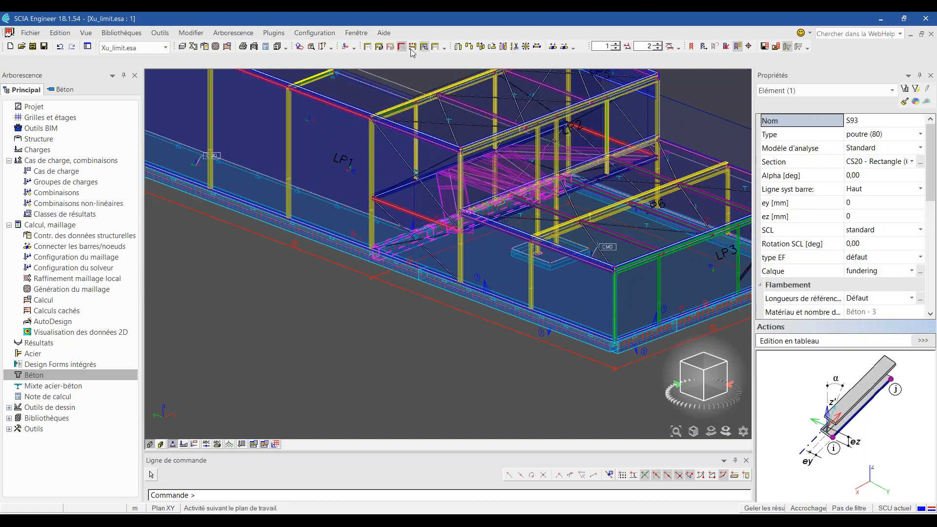
left_click(368, 46)
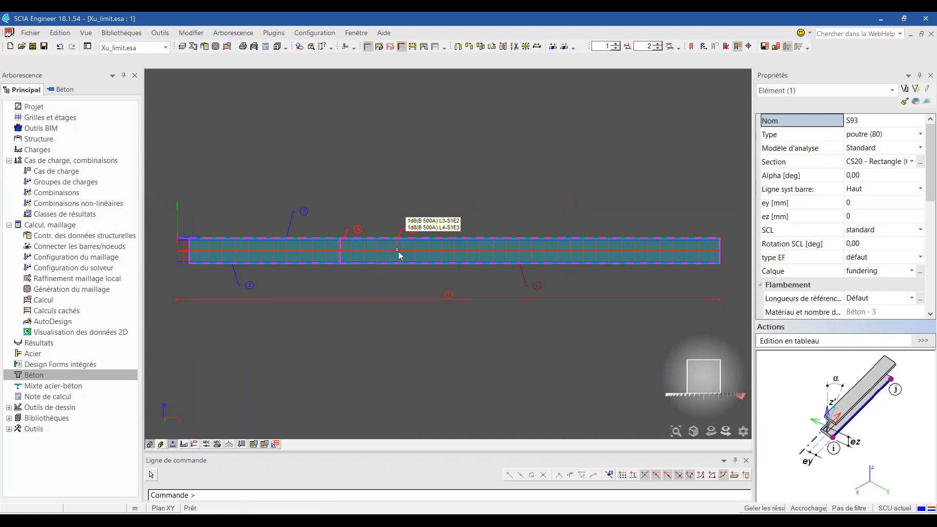
key("Escape")
Generate the ULS capacity-response check (Réponse en capacité) of the 1D members for combination UGT1.
double_click(34, 375)
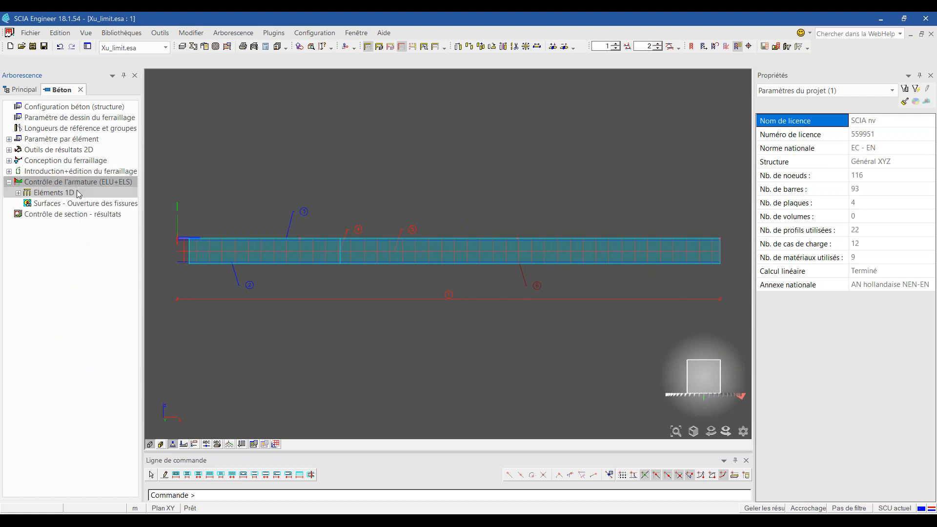
double_click(73, 194)
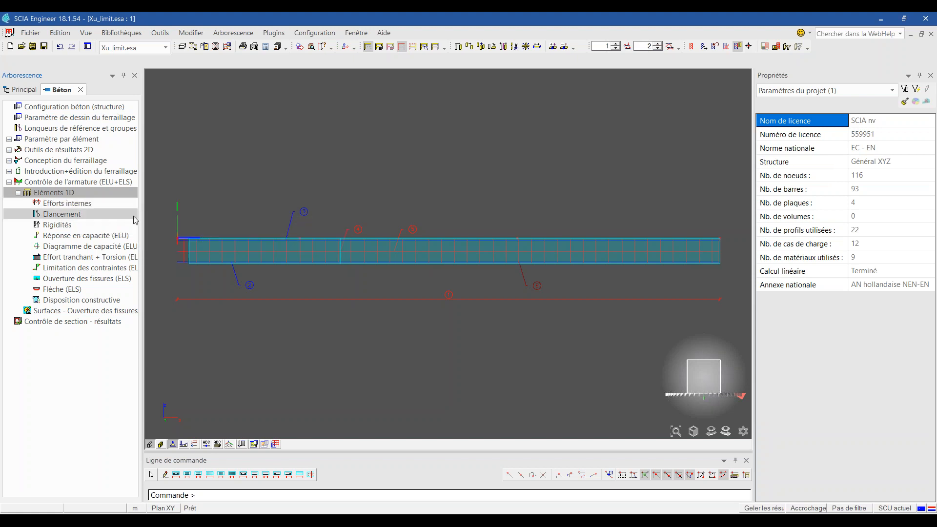
double_click(70, 238)
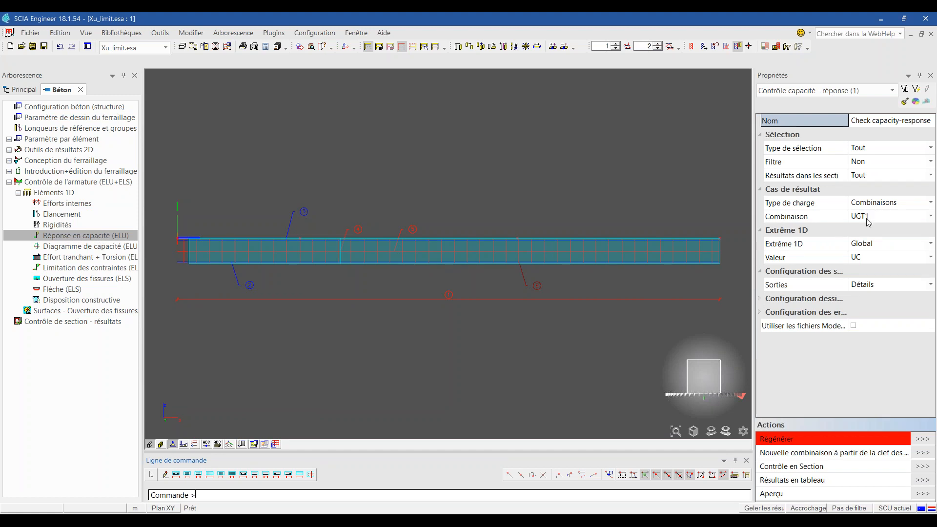
left_click(923, 440)
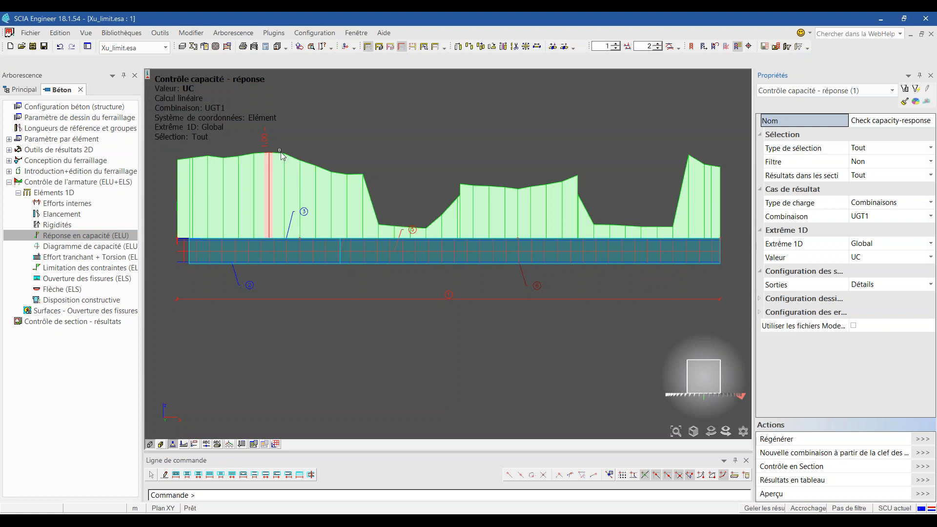
Preview the detailed capacity-response report in an enlarged pane and read the compression zone height verification according to 6.1(9) NEN EN 1992-1-1.
left_click(923, 494)
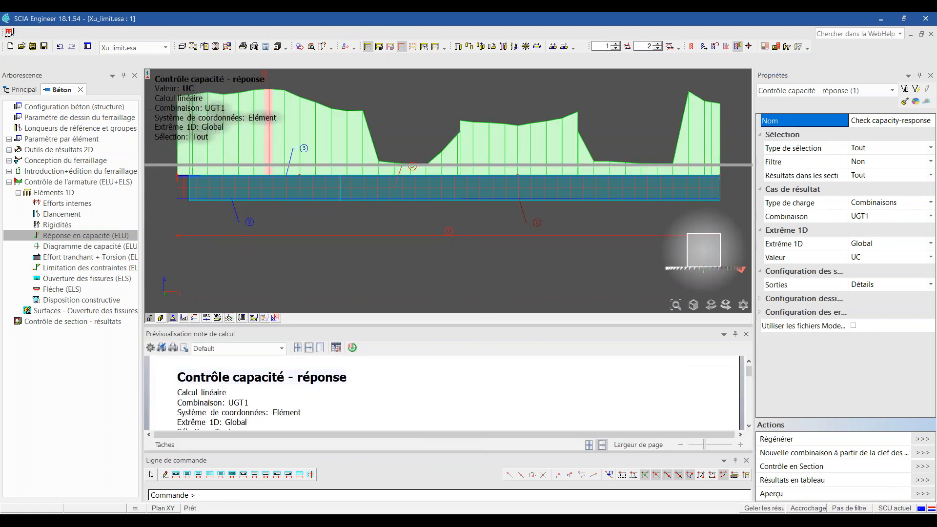
left_click_drag(486, 164, 485, 164)
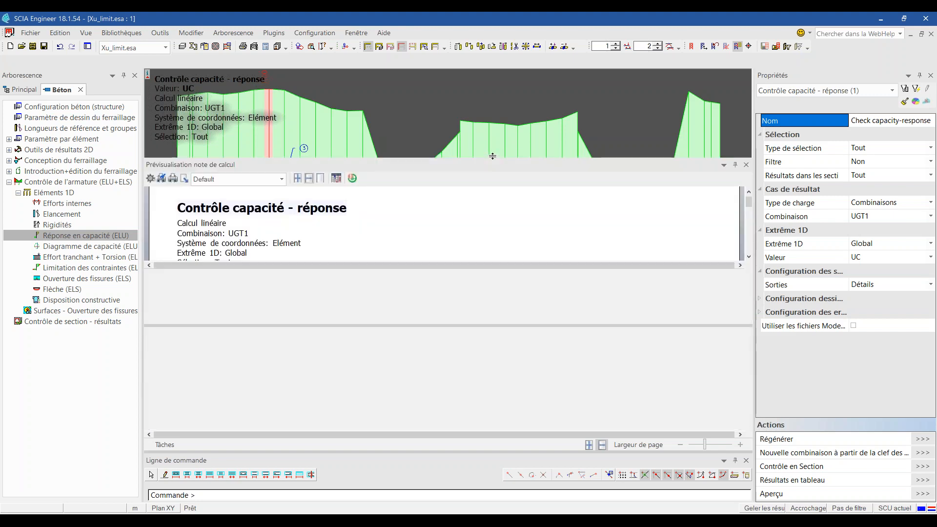
left_click_drag(747, 208, 751, 253)
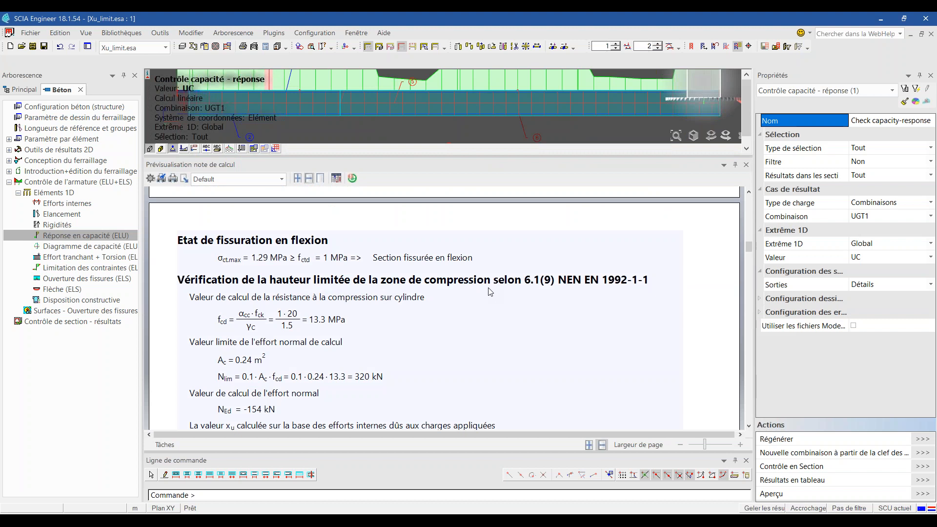
scroll(458, 288, "down", 1)
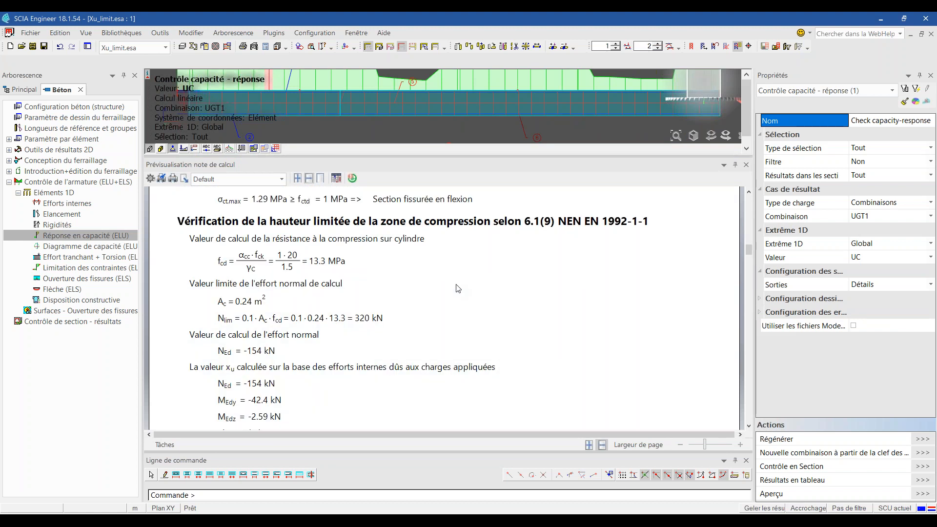
scroll(457, 288, "down", 2)
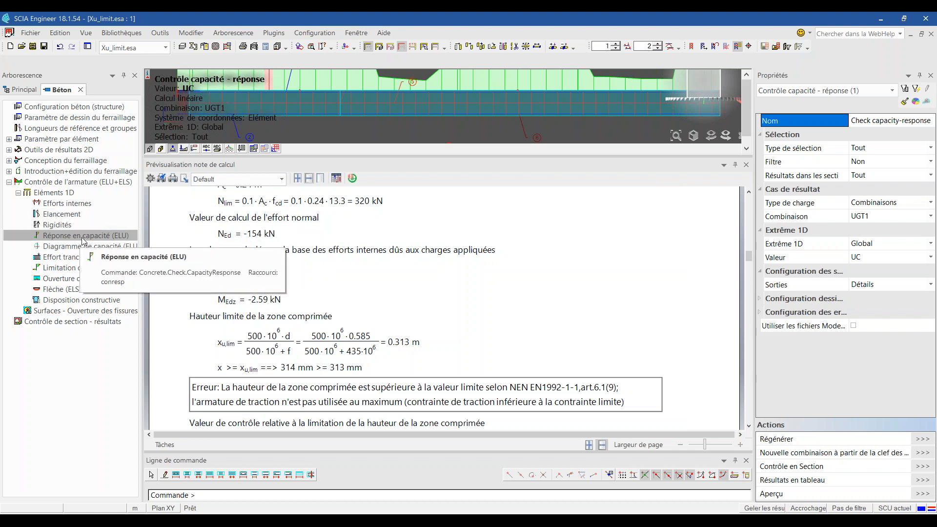
Set the compression zone limit calculation in the concrete configuration to "Calcul de xu selon la résistance".
left_click(61, 108)
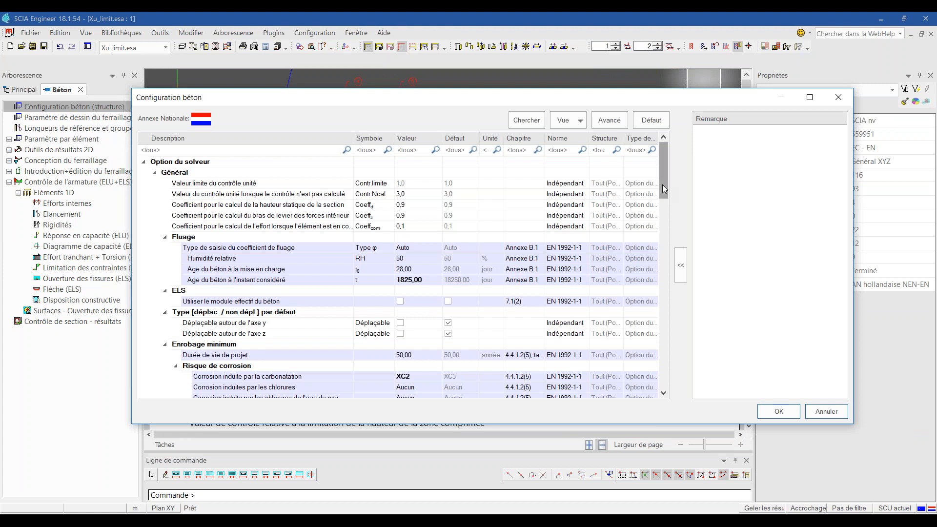
left_click_drag(663, 180, 670, 315)
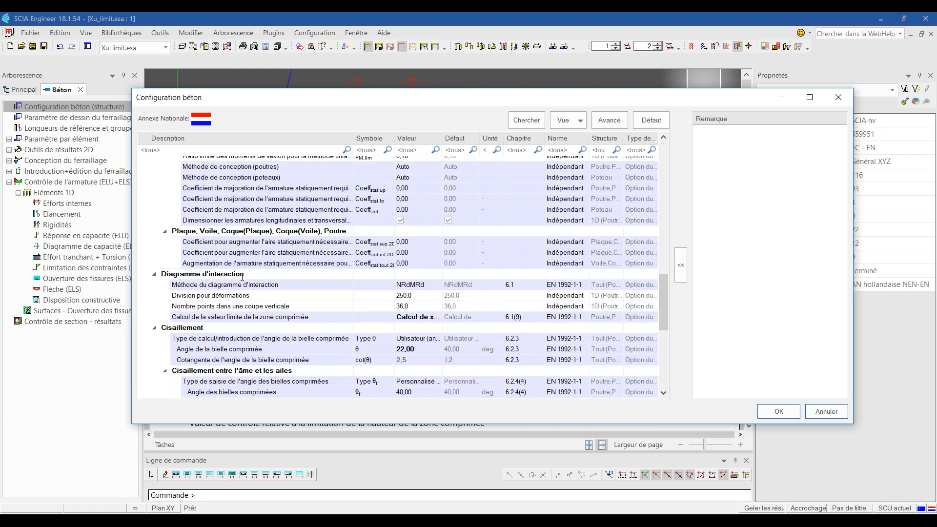
left_click(415, 317)
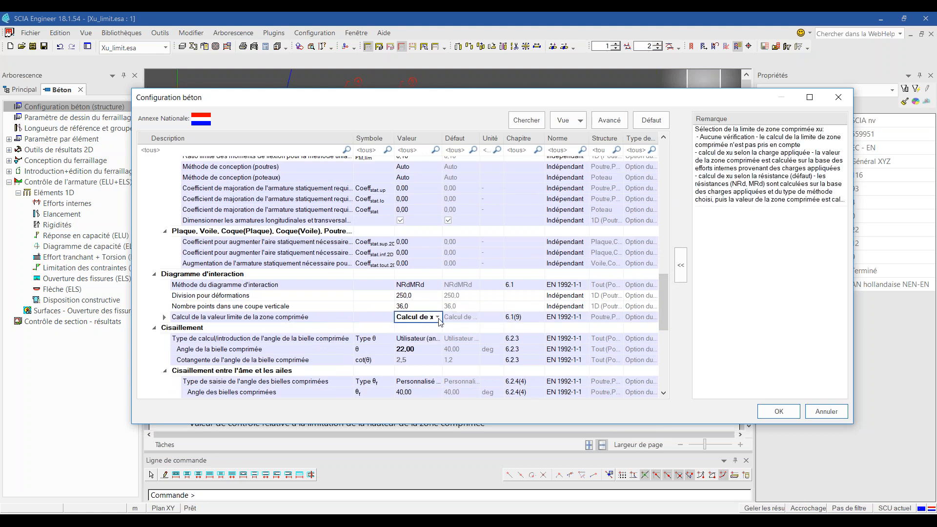
left_click(438, 317)
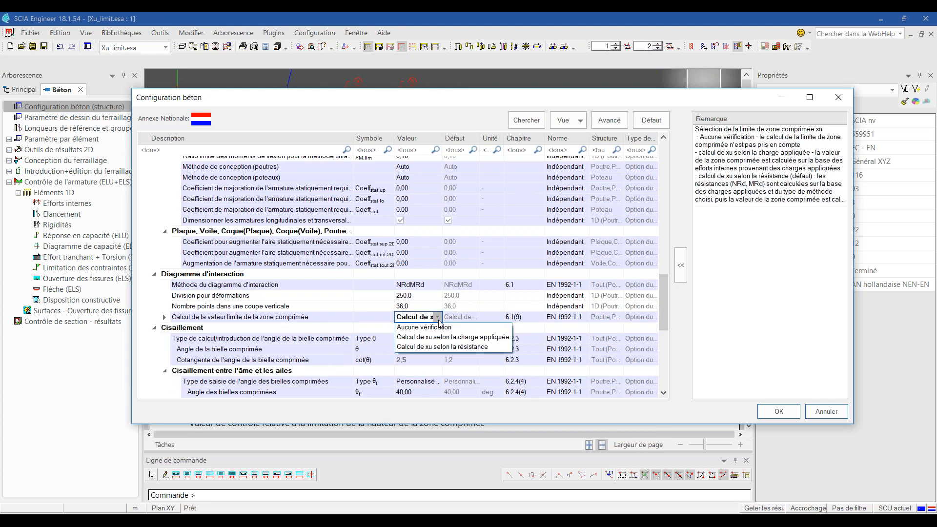
left_click(462, 347)
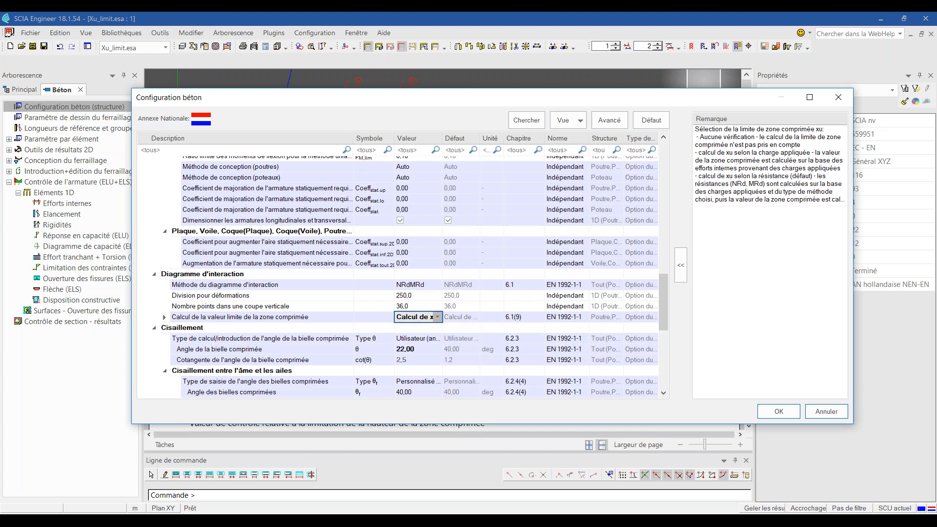
left_click(778, 411)
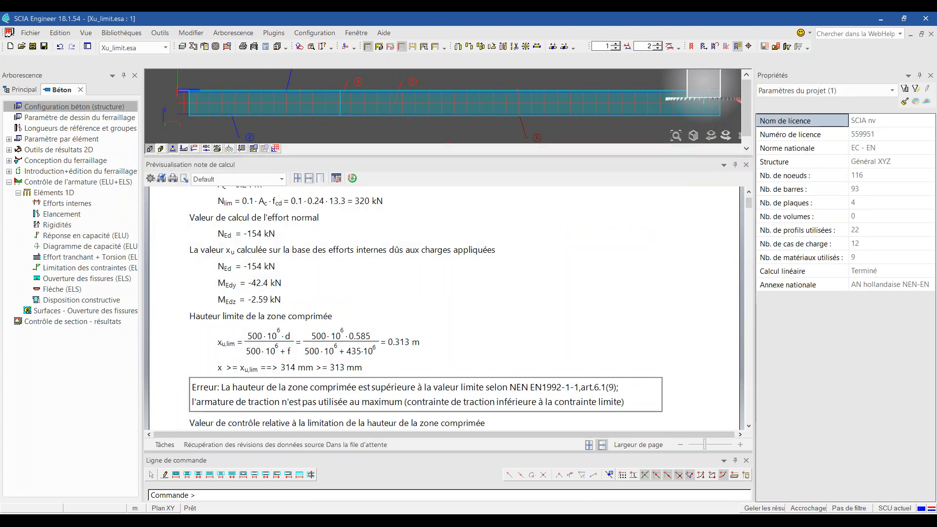
Regenerate the capacity-response check with the new setting and enlarge the graphic view to show the whole UC diagram.
left_click(78, 235)
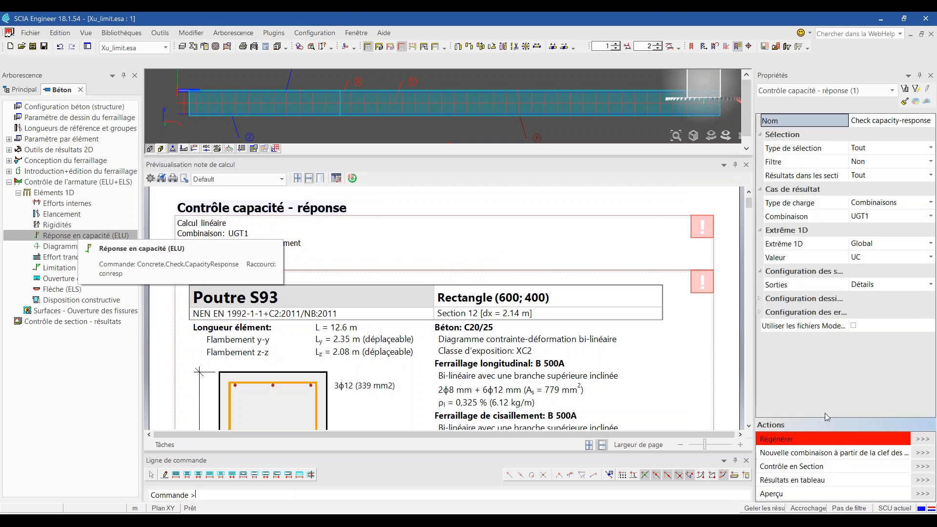
left_click(922, 440)
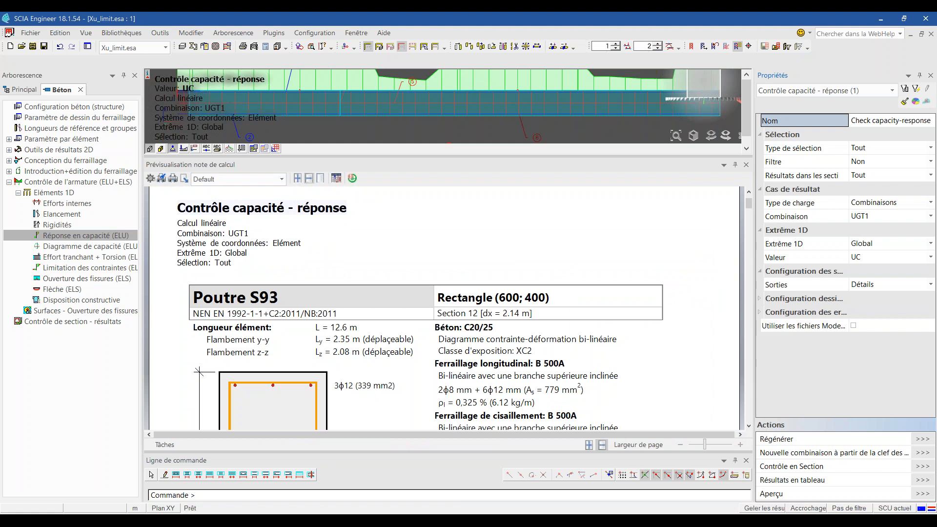
left_click_drag(562, 159, 563, 324)
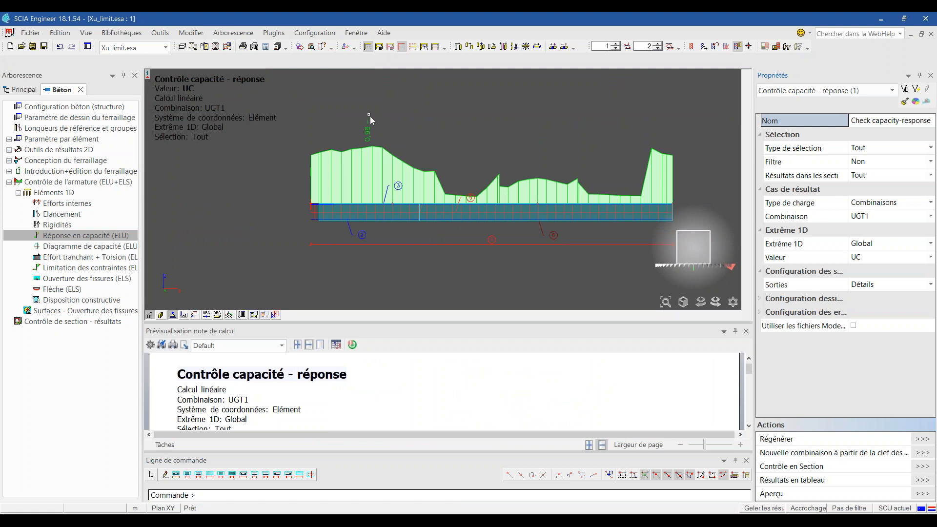
Enlarge the report preview and examine the compression zone height verification based on the interaction diagram resistances.
left_click_drag(405, 315, 409, 128)
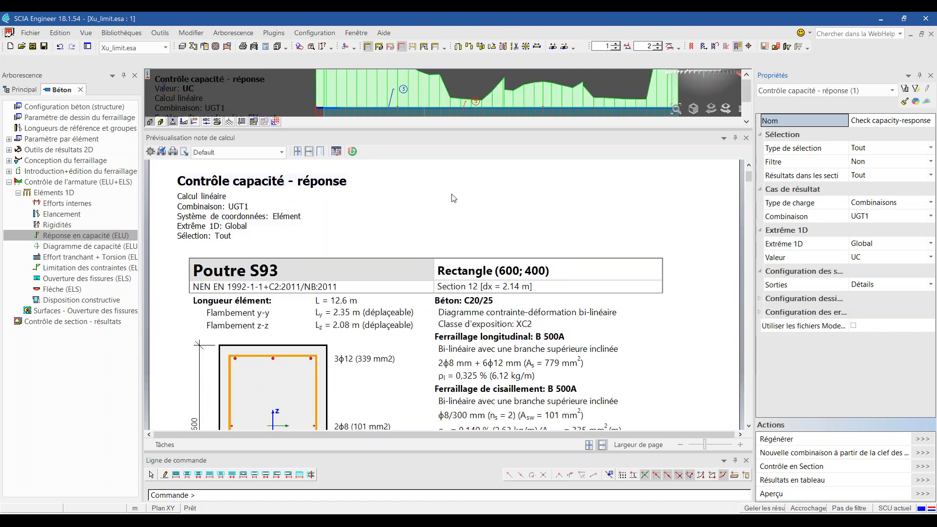
scroll(452, 199, "down", 15)
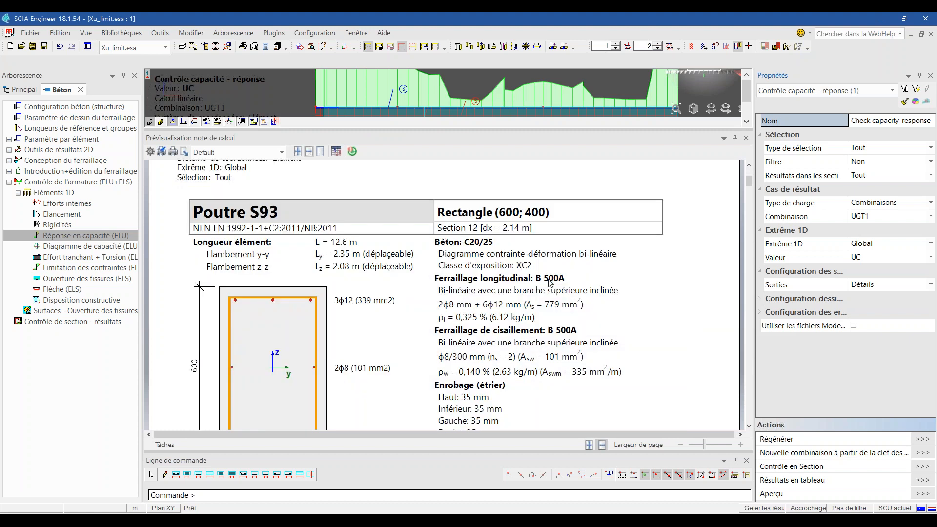
scroll(551, 281, "down", 8)
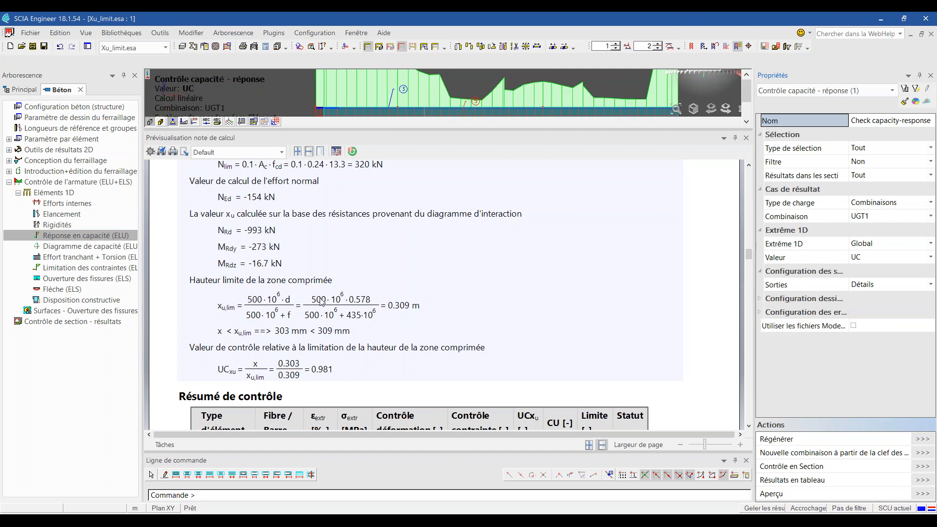
Read the check summary and the stress and strain distribution in the capacity-response report, then shrink the report preview.
scroll(295, 305, "down", 3)
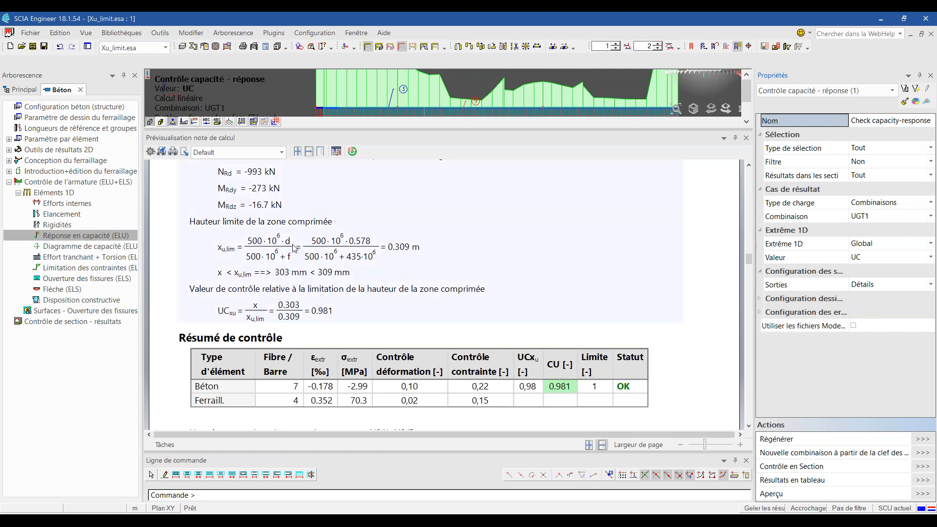
scroll(295, 248, "down", 5)
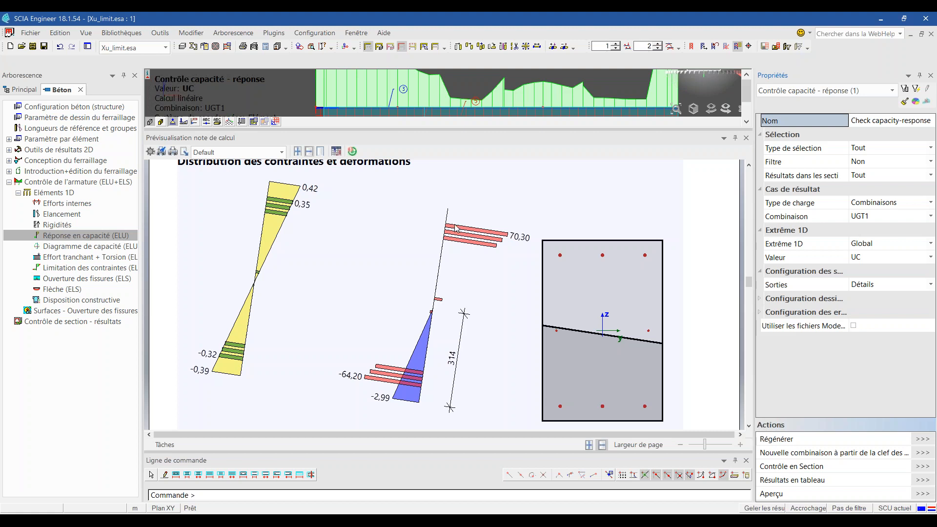
scroll(488, 284, "up", 10)
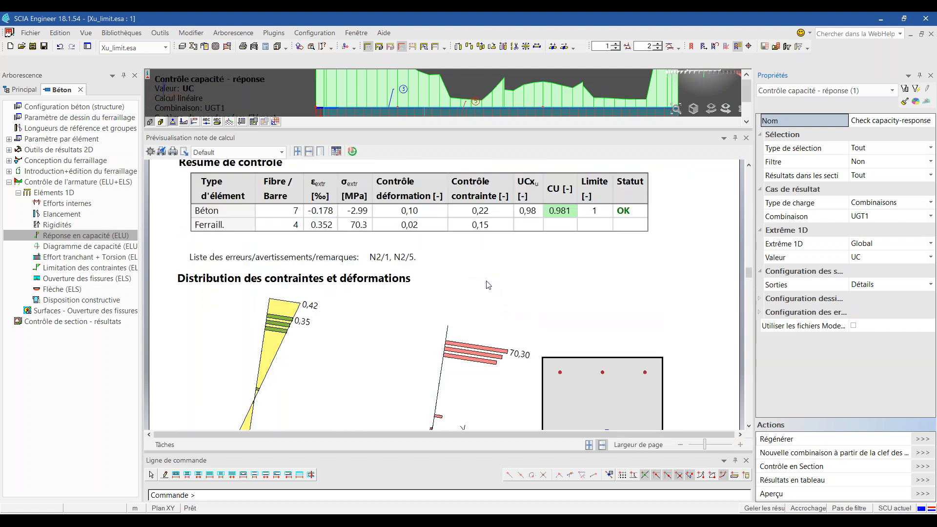
scroll(488, 285, "up", 2)
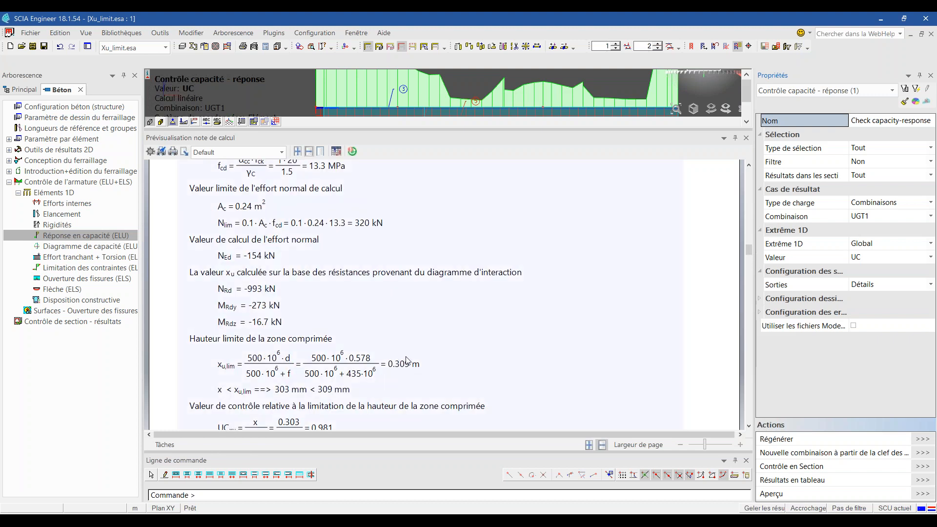
left_click_drag(466, 129, 483, 364)
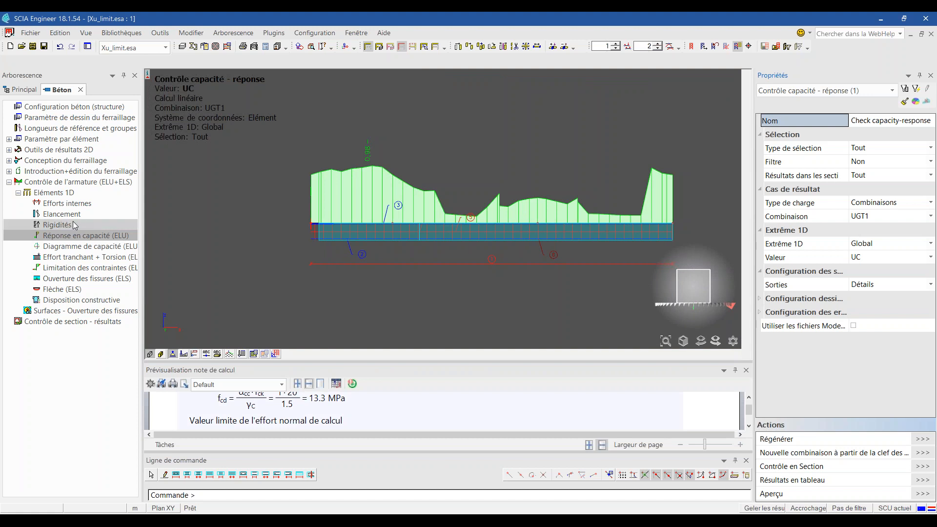
Try the option "Aucune vérification" for the compression zone limit calculation in the concrete configuration, then discard the change.
left_click(73, 106)
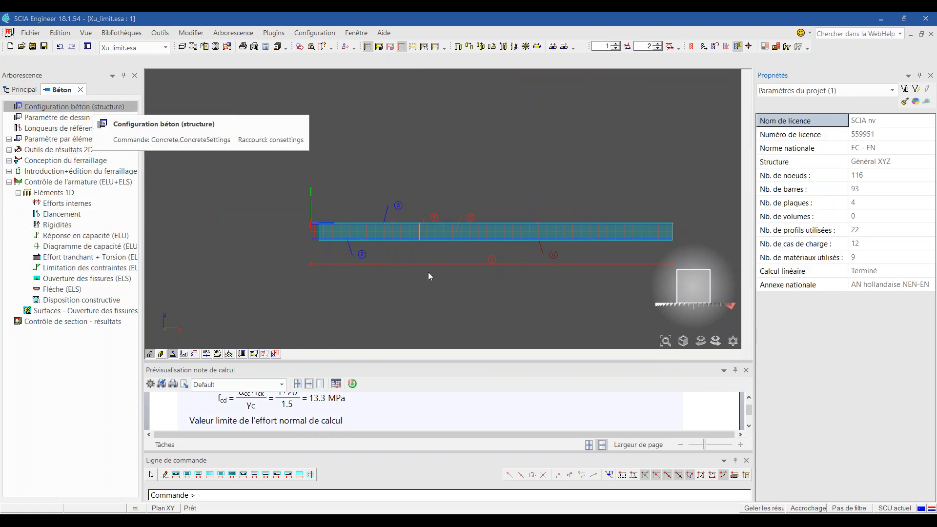
left_click_drag(664, 175, 681, 376)
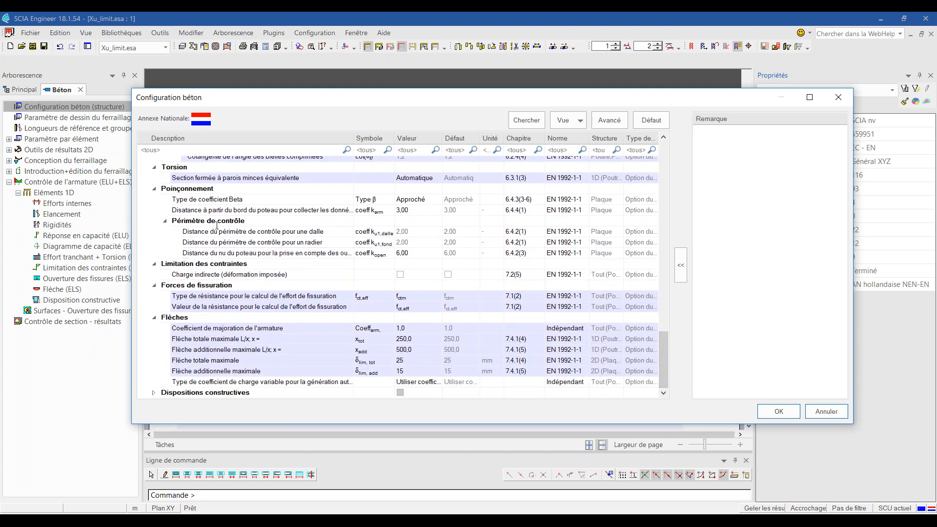
scroll(217, 225, "up", 5)
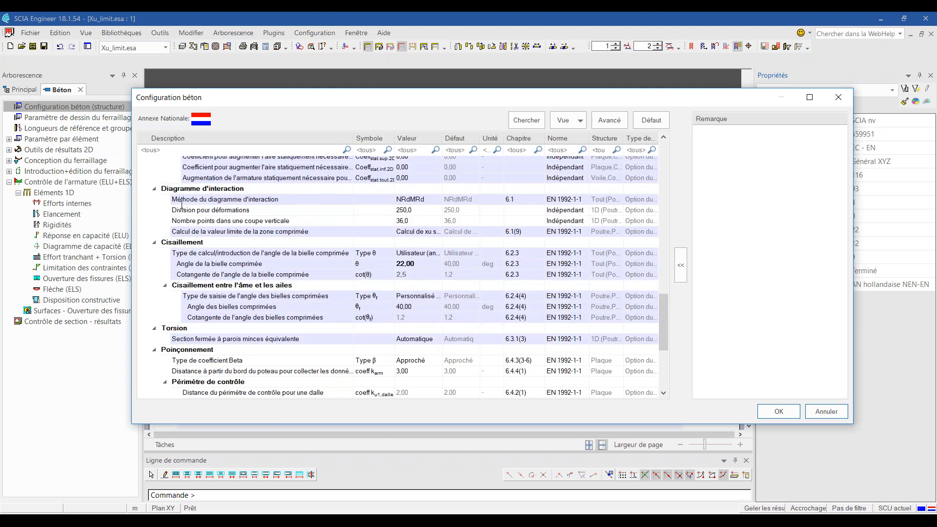
left_click(417, 231)
left_click(438, 231)
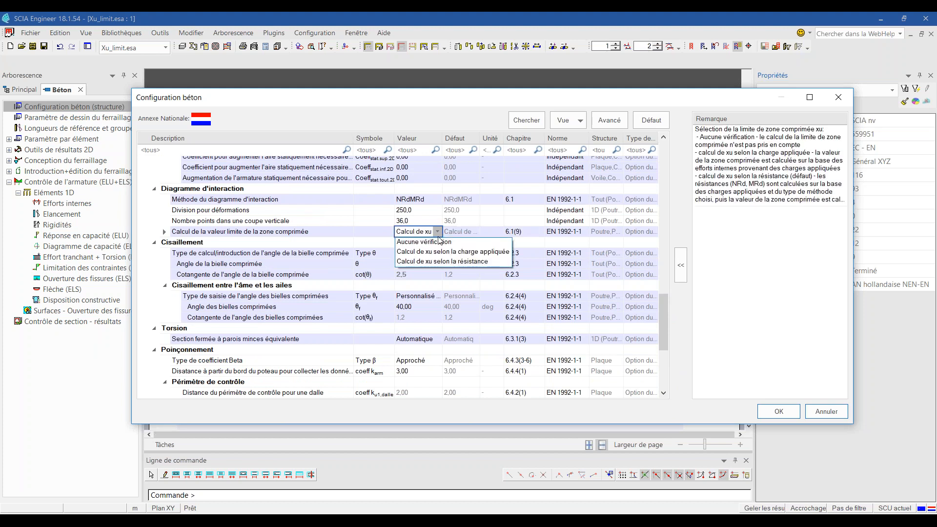
left_click(424, 242)
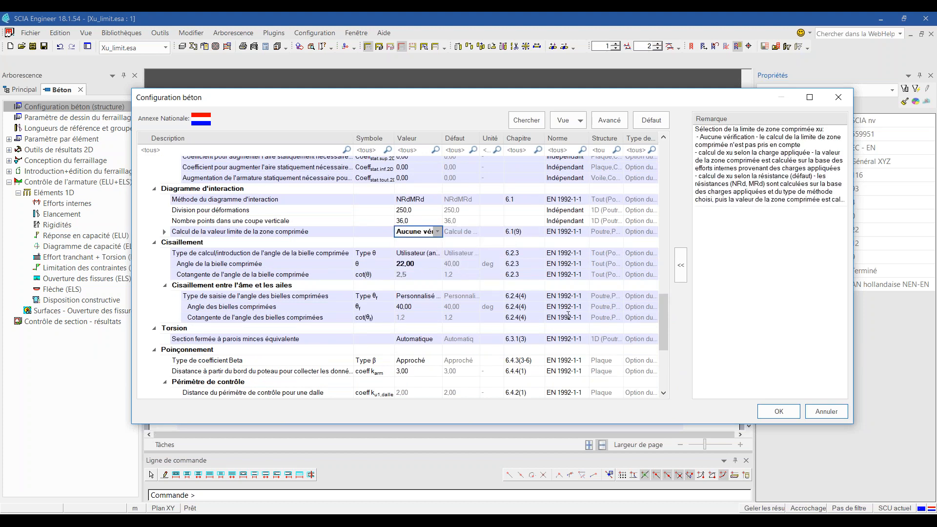
left_click(818, 420)
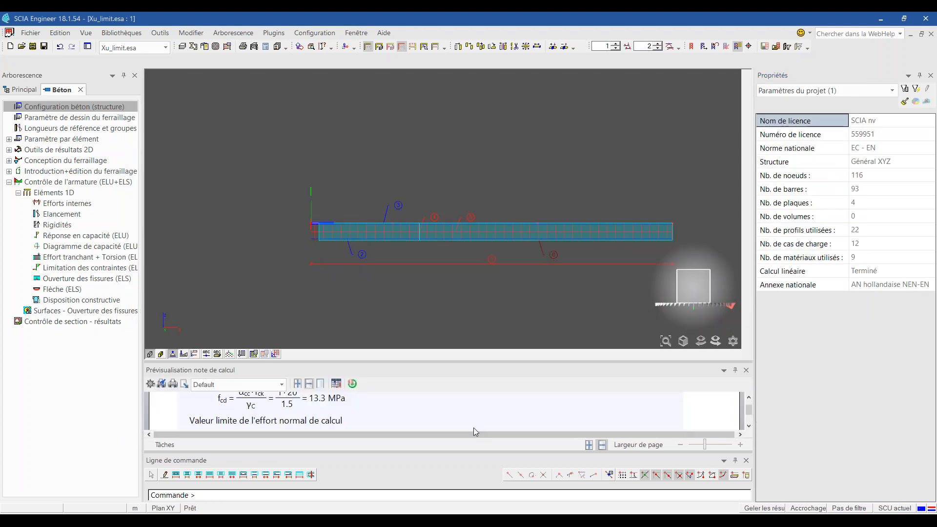
Switch to the slide presentation and advance to the slide on the SIA 262:2013 concrete design extensions.
mouse_move(346, 523)
left_click(348, 486)
left_click(431, 327)
left_click(432, 327)
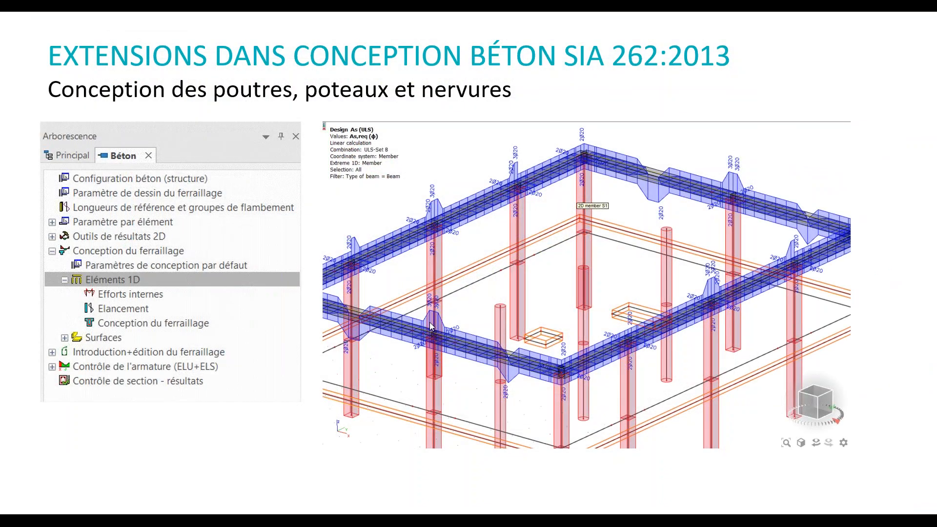
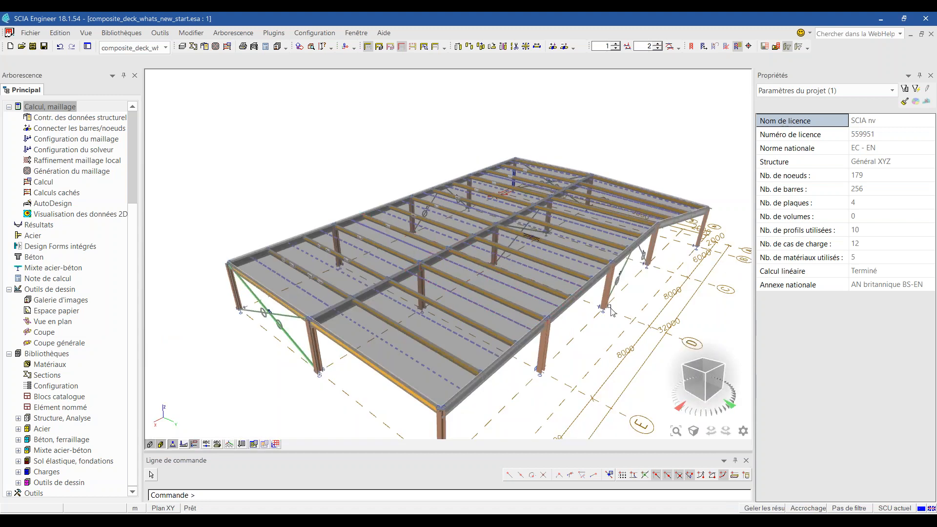
Select the composite slab S1, review its deck, behaviour and load panel properties, and clear the selection.
scroll(674, 362, "up", 5)
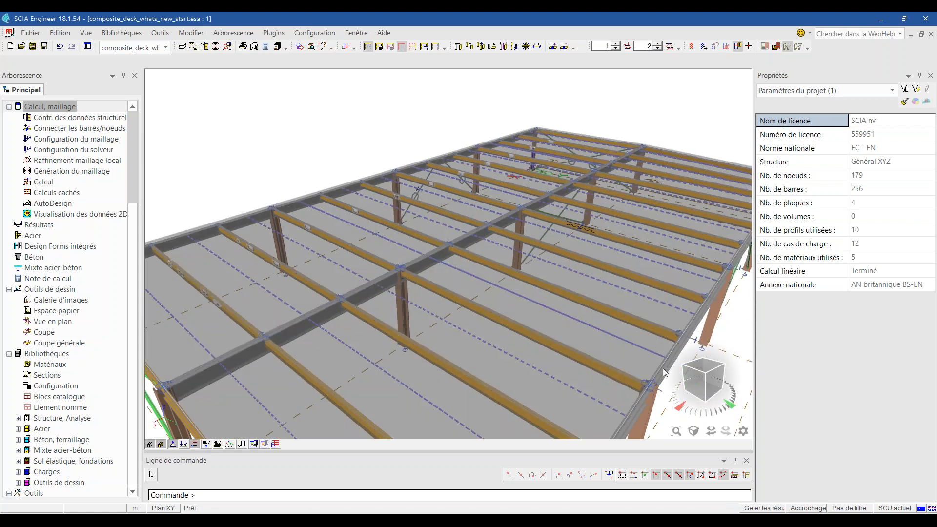
left_click(640, 407)
left_click(673, 431)
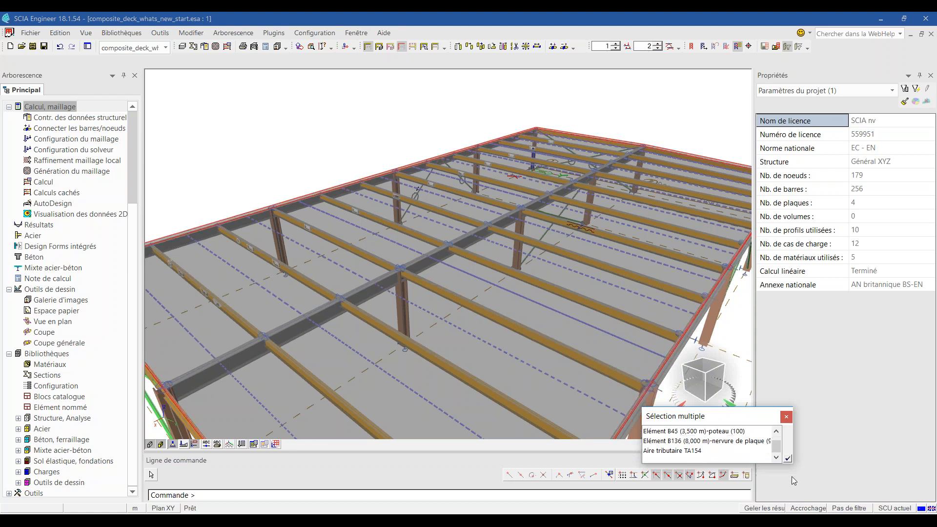
left_click(788, 458)
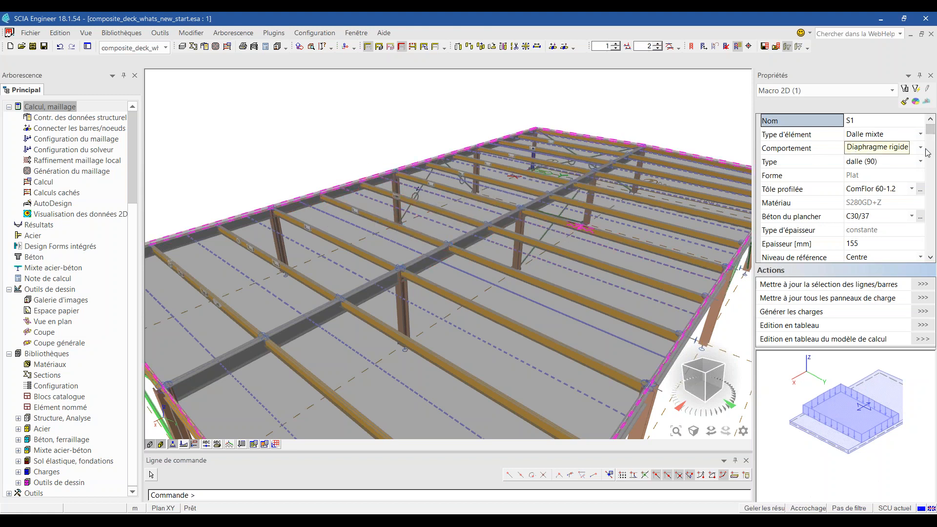
left_click_drag(933, 128, 933, 134)
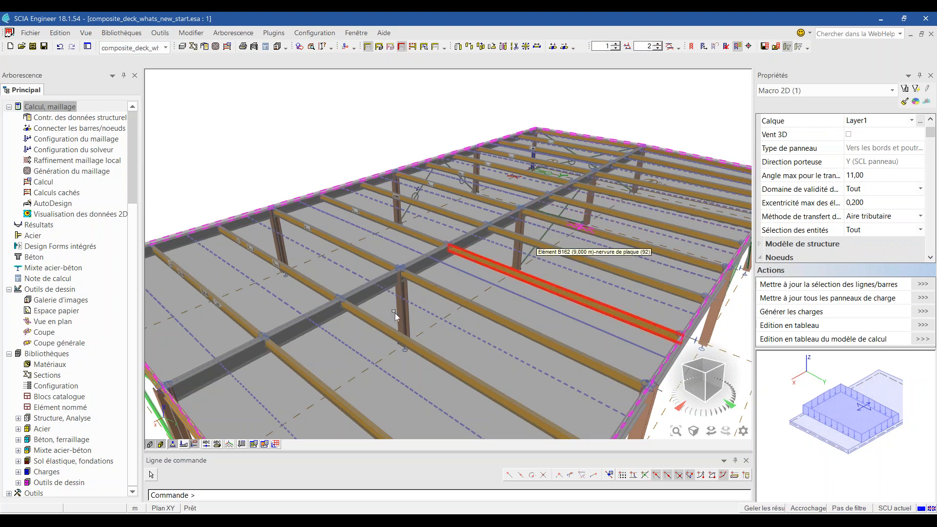
key("Escape")
scroll(335, 247, "down", 2)
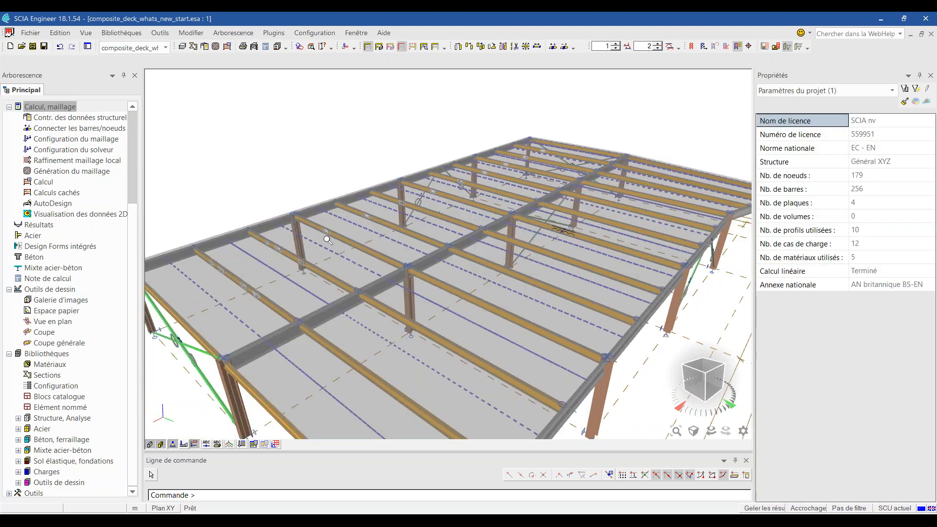
Select a secondary composite beam to review its rib properties and examine the web openings in the neighbouring beams.
left_click(465, 351)
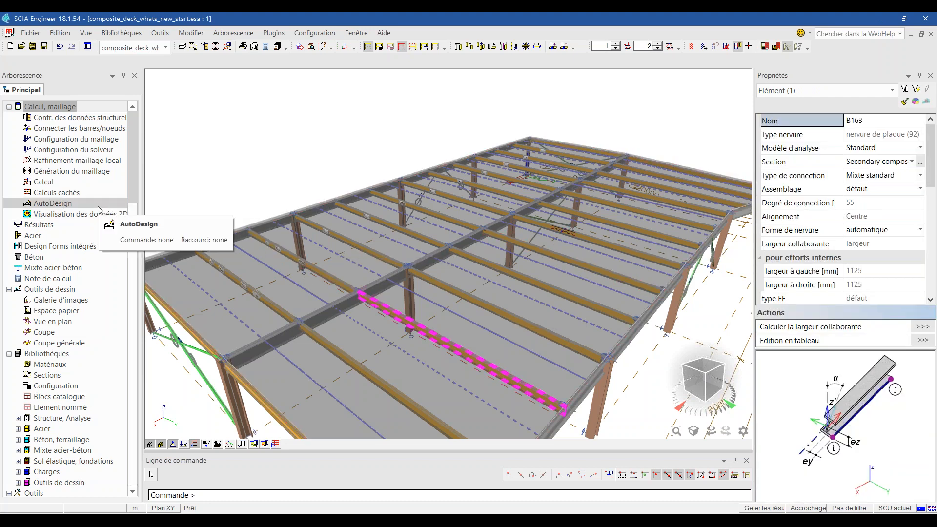
right_click_drag(218, 273, 263, 273, "ctrl")
scroll(209, 371, "up", 3)
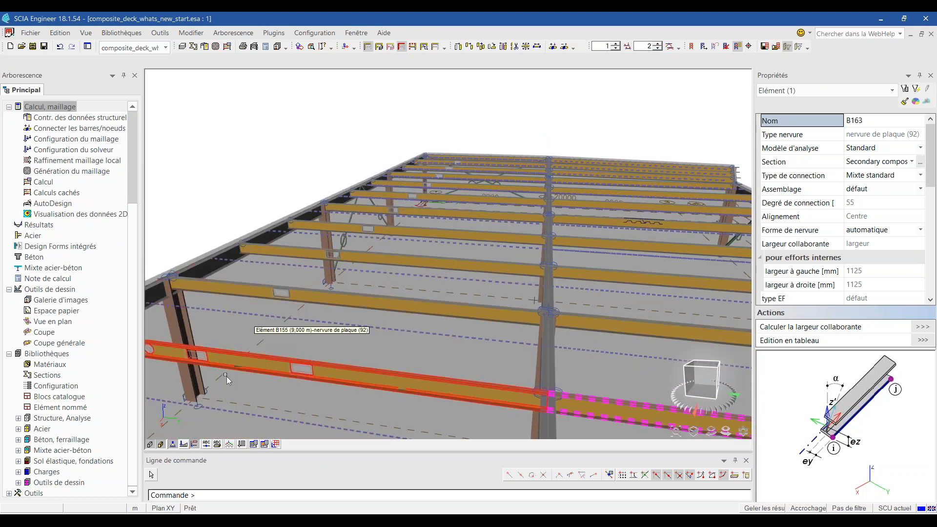
scroll(337, 267, "down", 2)
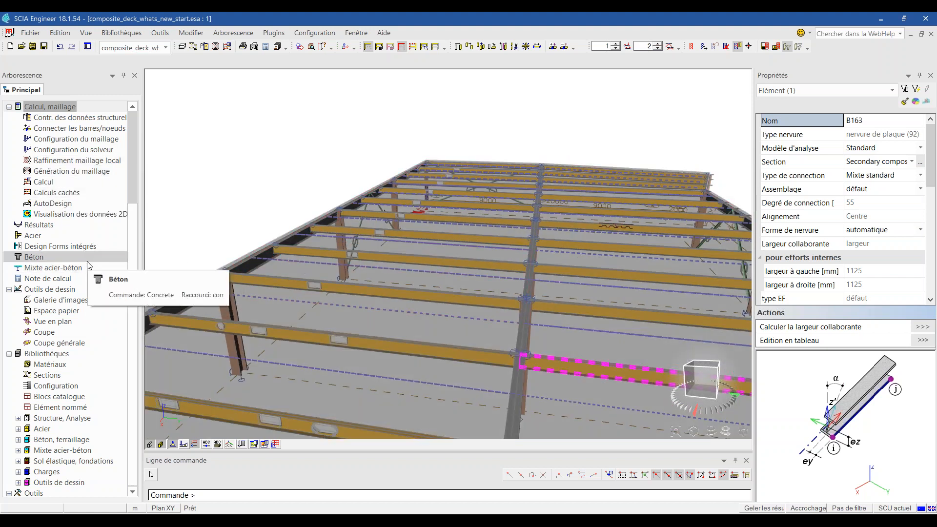
Start a new 1D member opening, review its shape options, dimensions, position and analysis parameters, and close the definition without creating it.
scroll(87, 262, "up", 4)
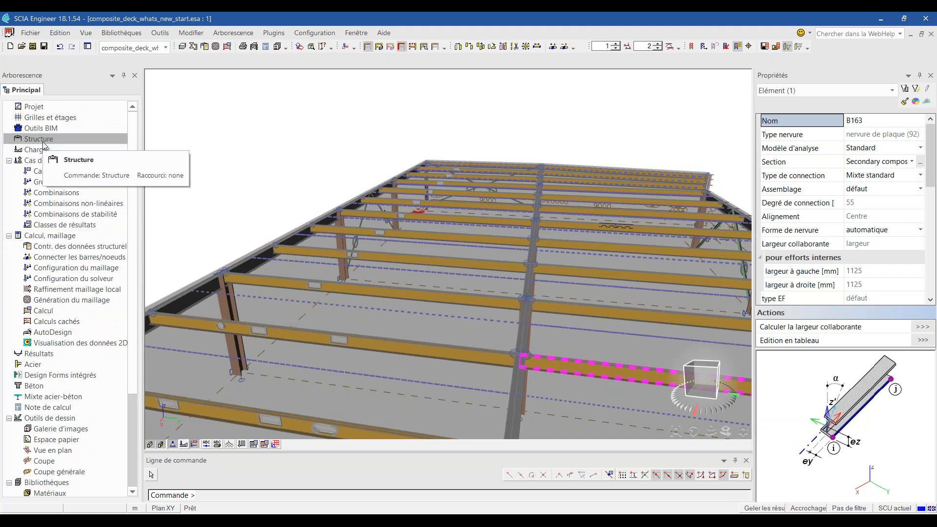
left_click(42, 140)
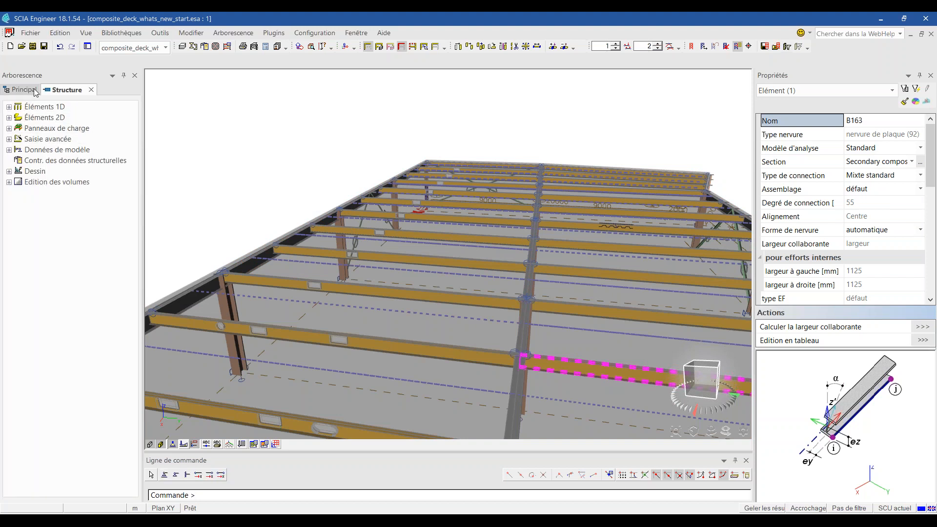
left_click(8, 107)
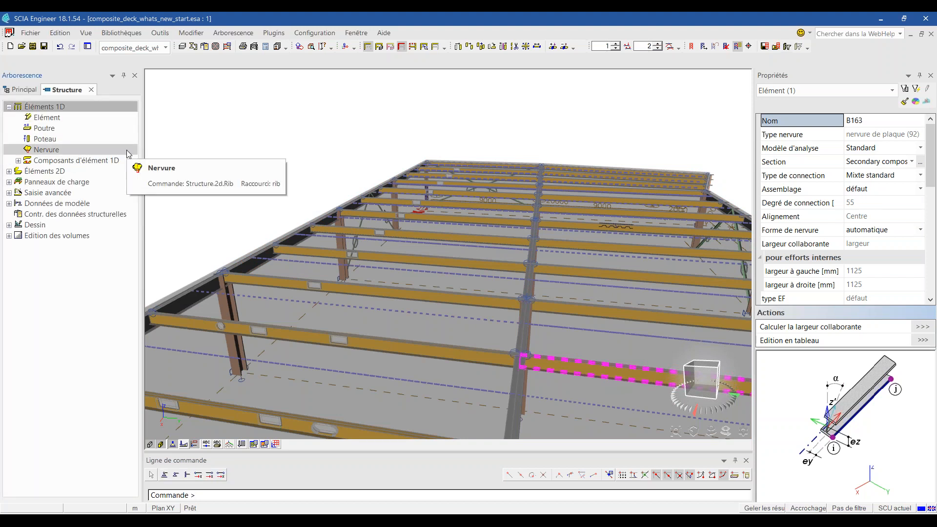
double_click(103, 164)
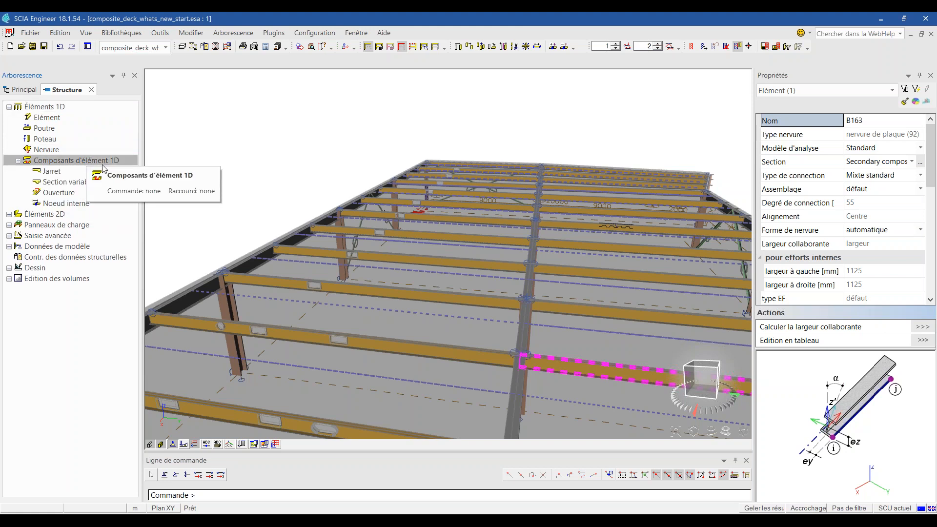
left_click(73, 194)
double_click(73, 195)
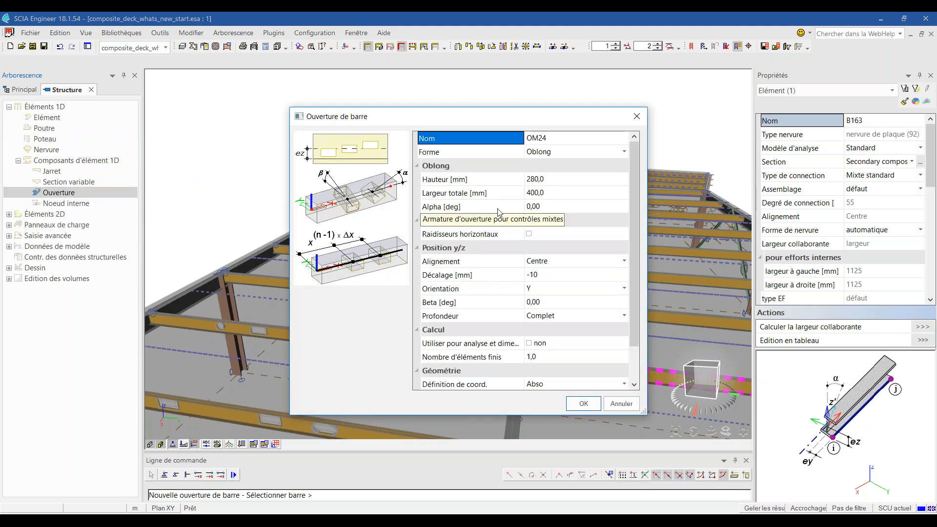
left_click(605, 153)
left_click(606, 154)
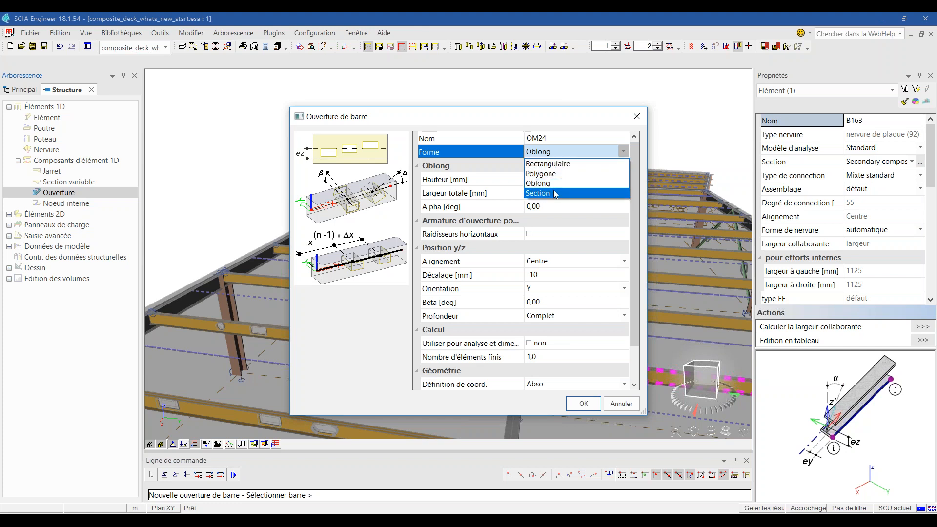
left_click(633, 173)
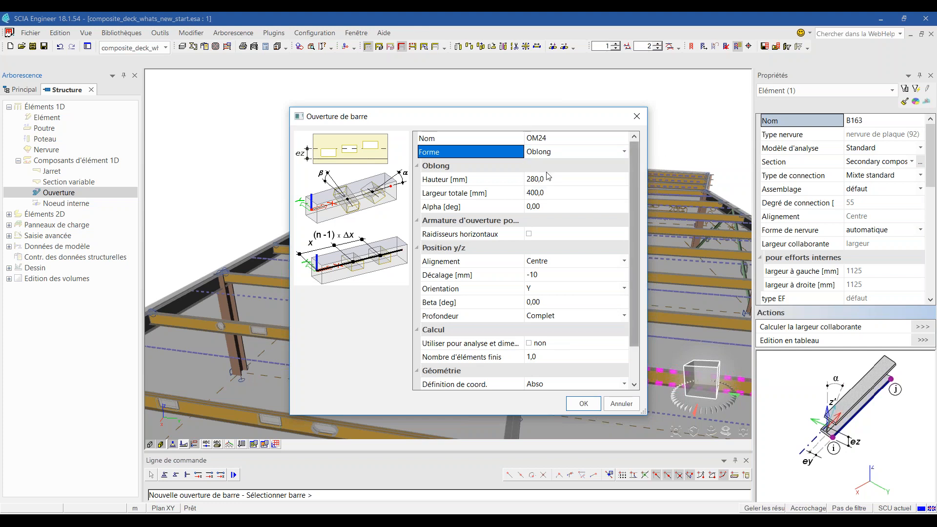
left_click_drag(635, 182, 634, 186)
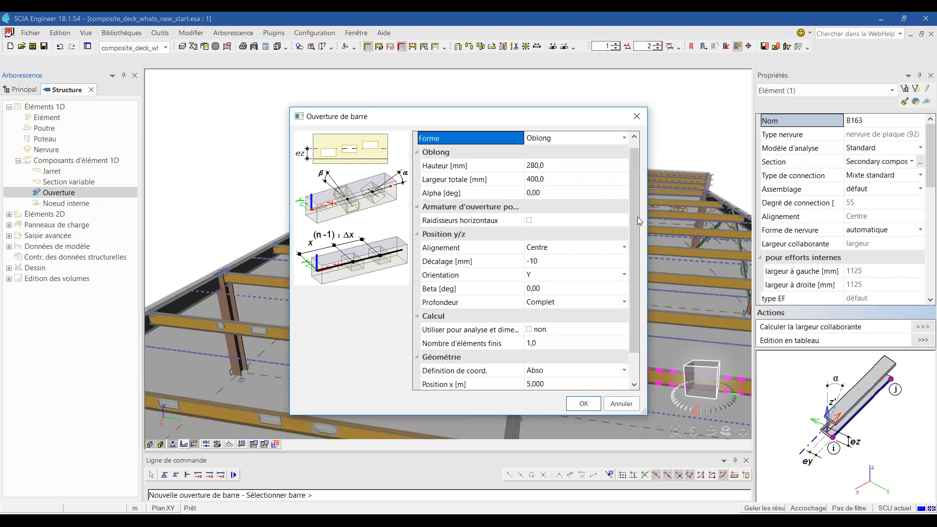
left_click_drag(636, 219, 636, 236)
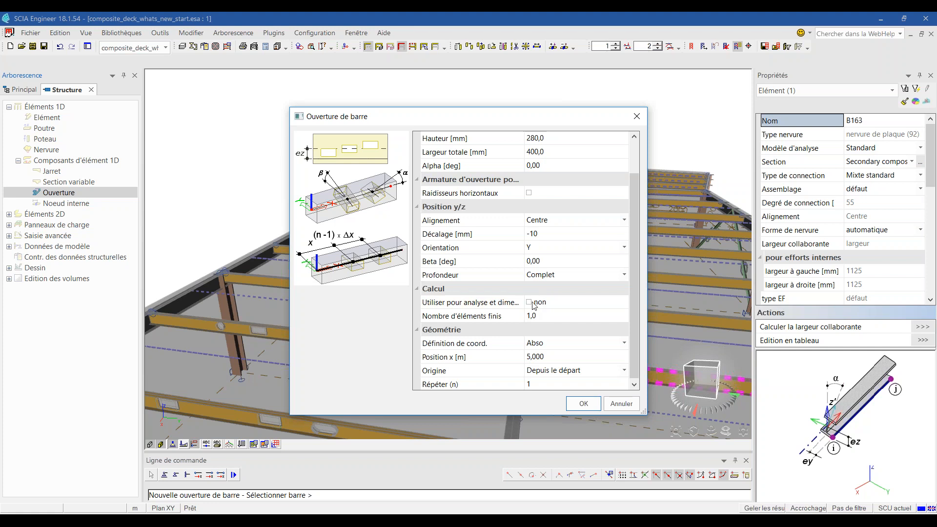
left_click(642, 119)
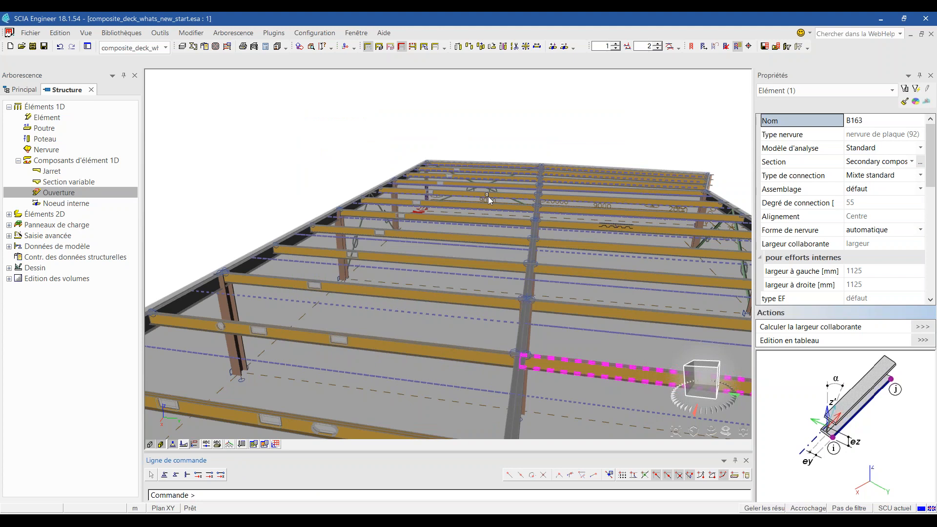
Clear the beam selection and inspect the openings in the secondary beams near the structure's end in axonometric view.
scroll(437, 190, "down", 1)
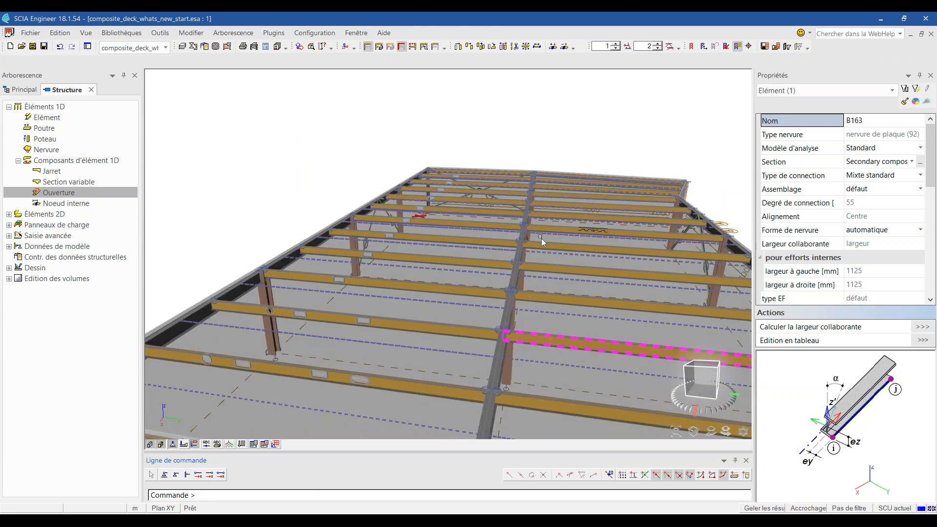
right_click_drag(556, 253, 517, 261, "ctrl")
key("Escape")
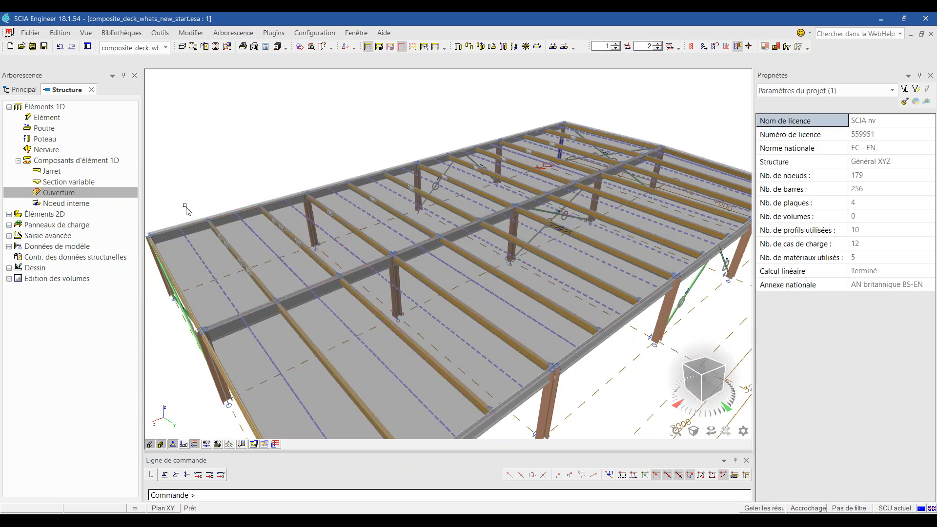
left_click(693, 432)
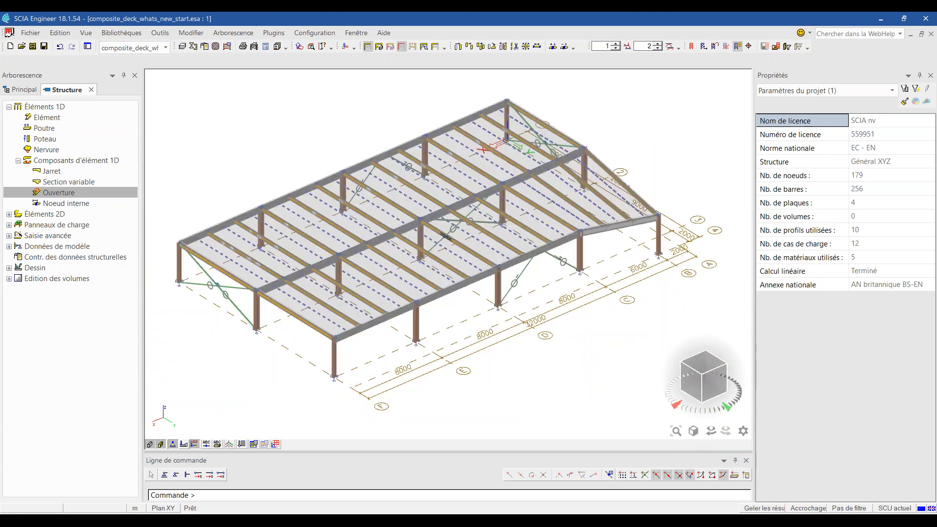
scroll(264, 244, "up", 6)
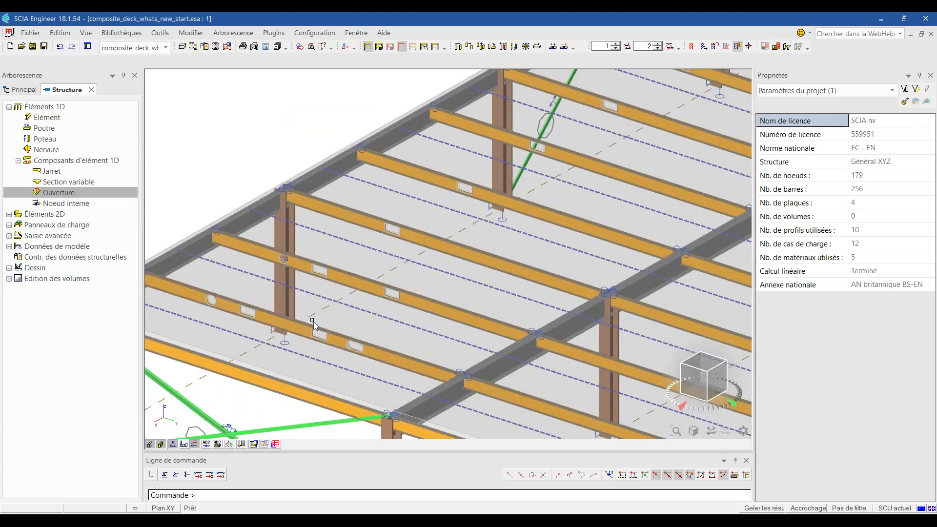
Select secondary beam B156 near the structure's end and open the composite beam check to EN 1994-1-1 for it.
left_click(312, 327)
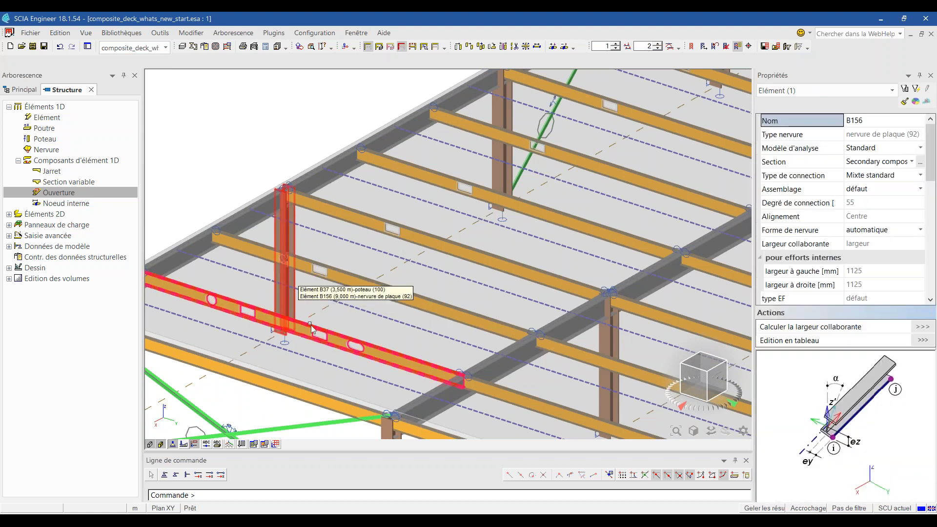
left_click(90, 89)
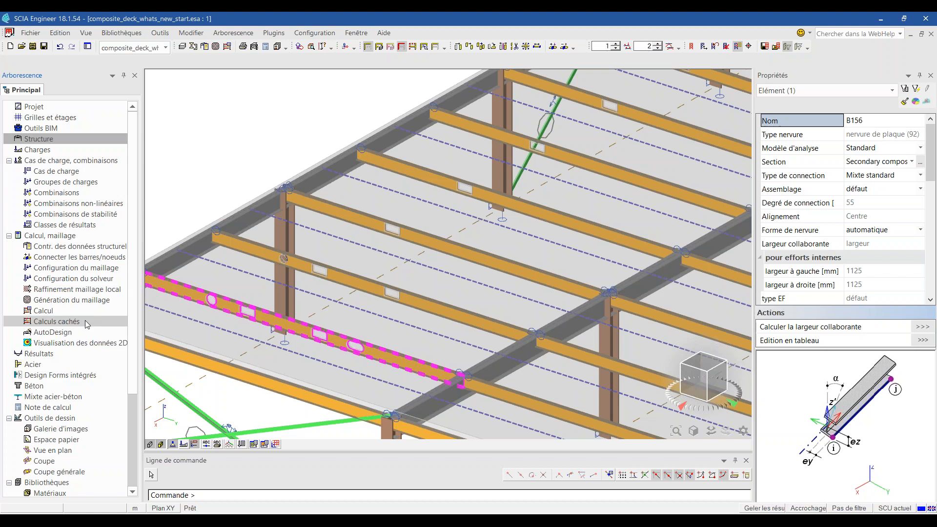
left_click(42, 399)
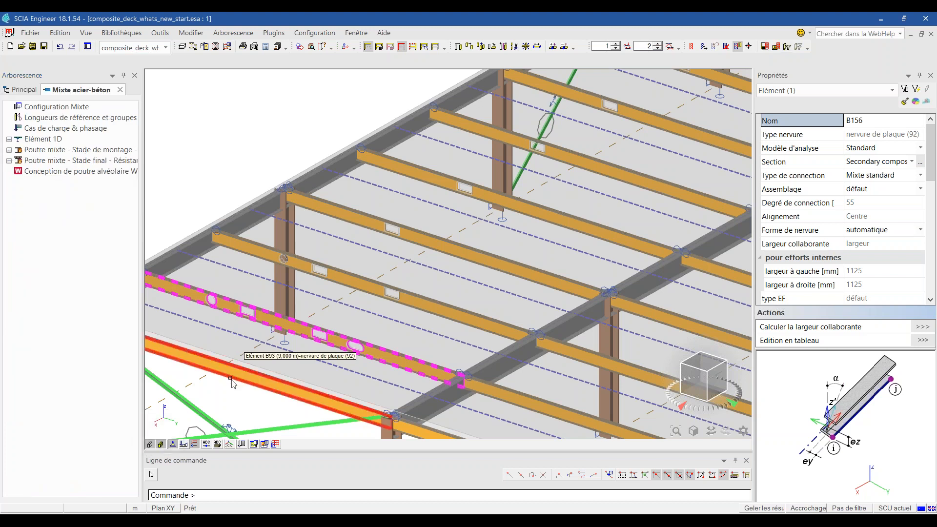
left_click(8, 139)
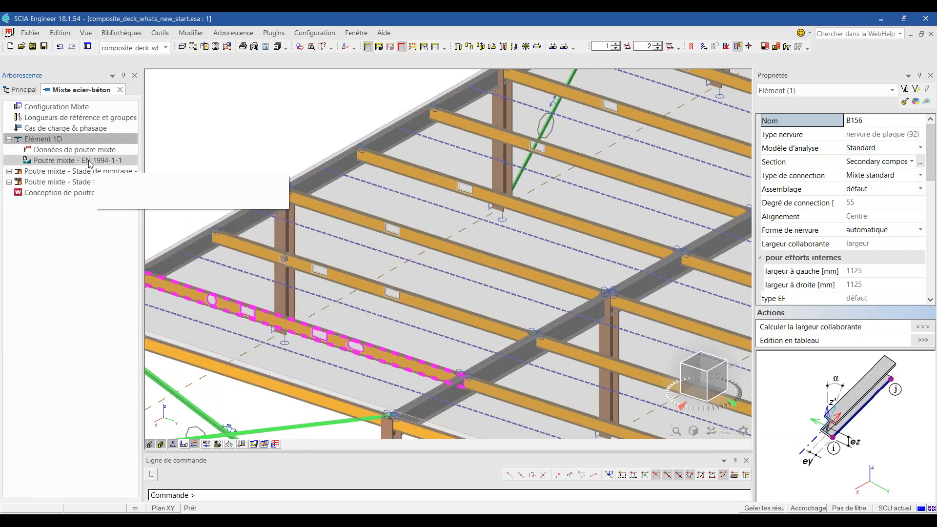
left_click(59, 150)
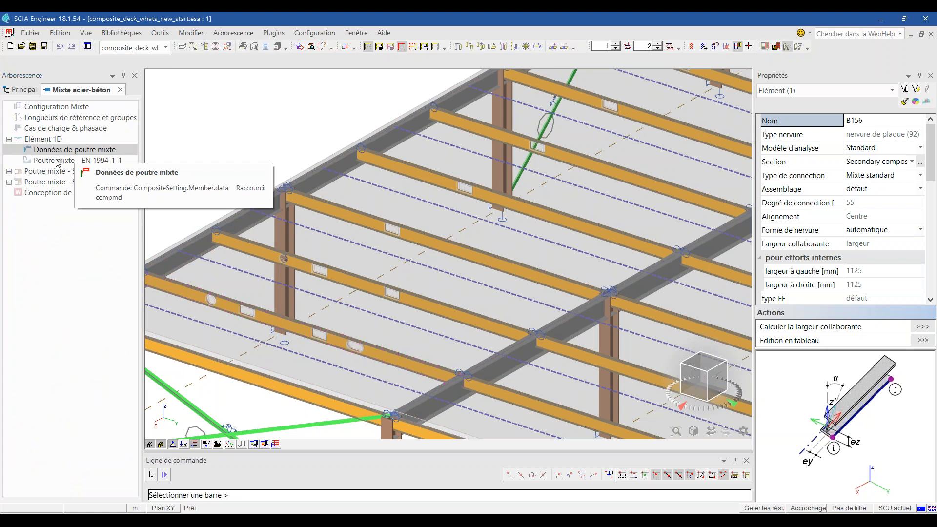
key("Escape")
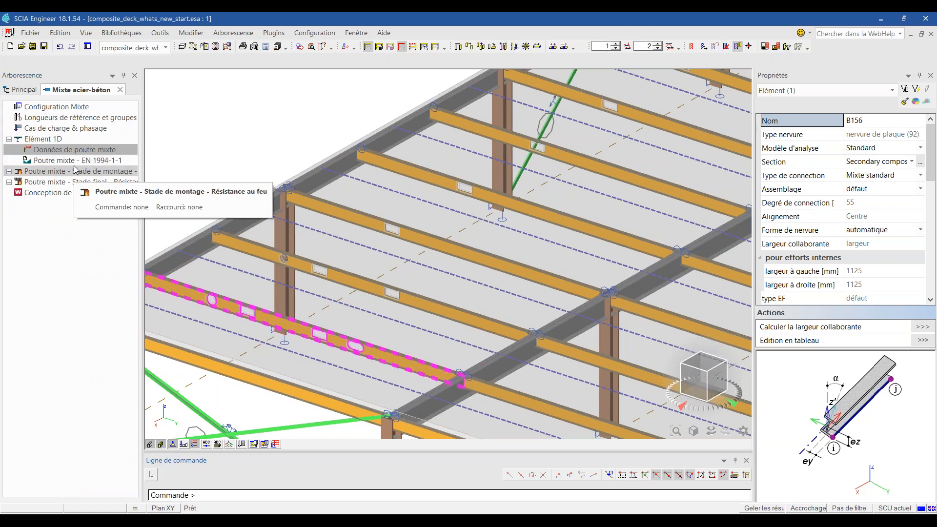
left_click(53, 161)
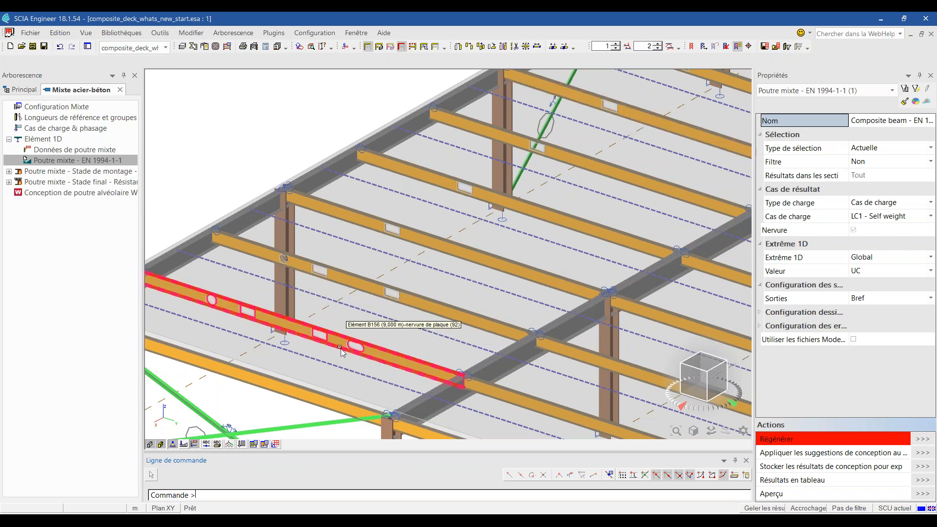
Run the check with load type Classes, class Composite design and Standard output, and examine the utilisation diagram along the beam.
left_click(890, 203)
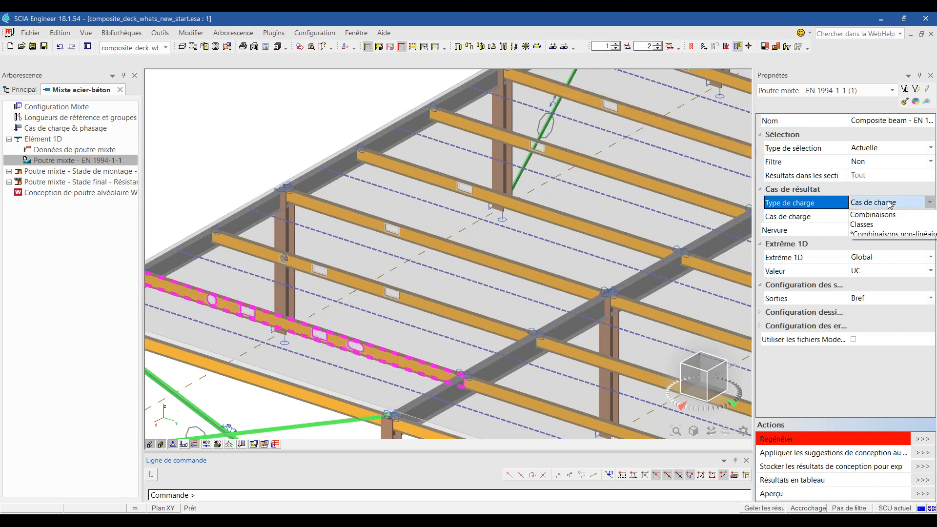
left_click(871, 225)
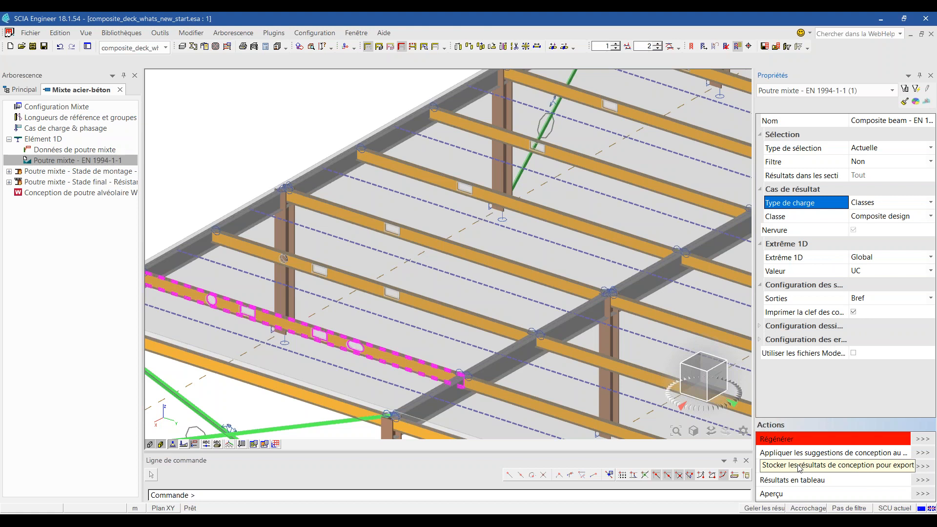
left_click(859, 298)
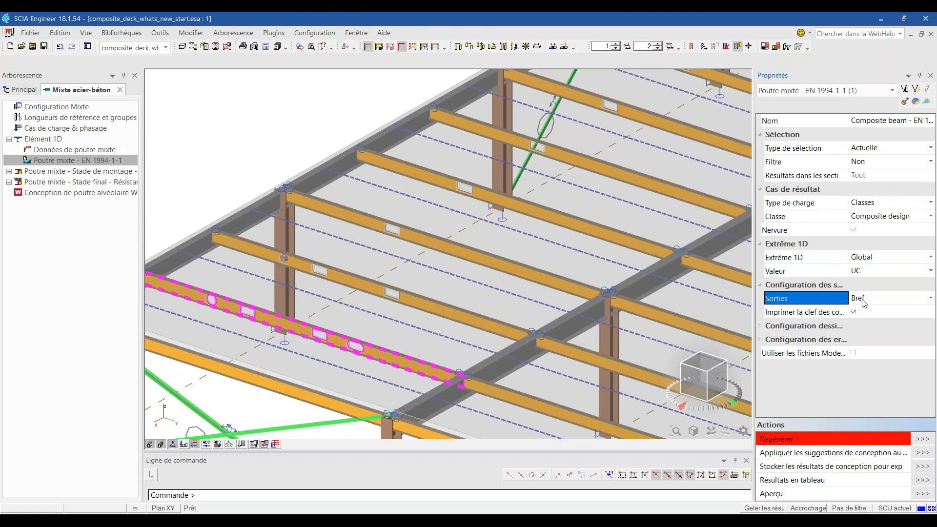
left_click(880, 320)
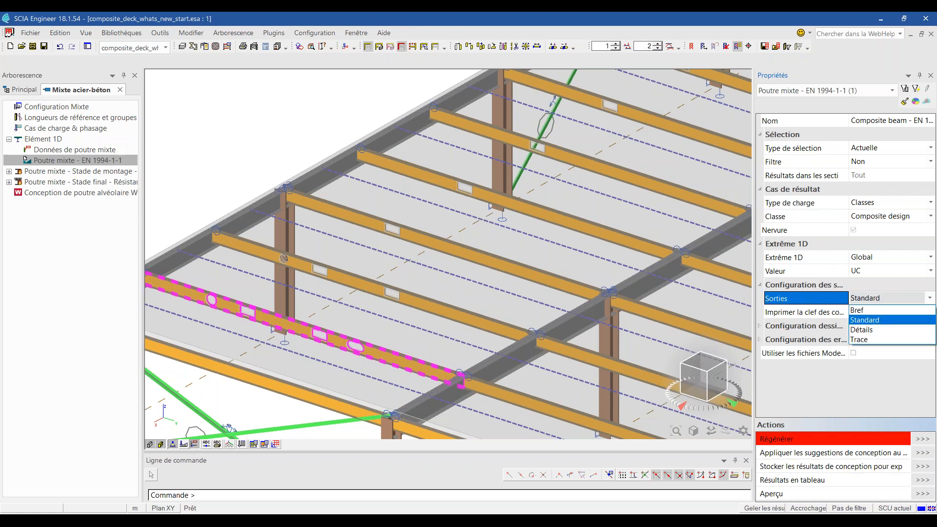
left_click(922, 441)
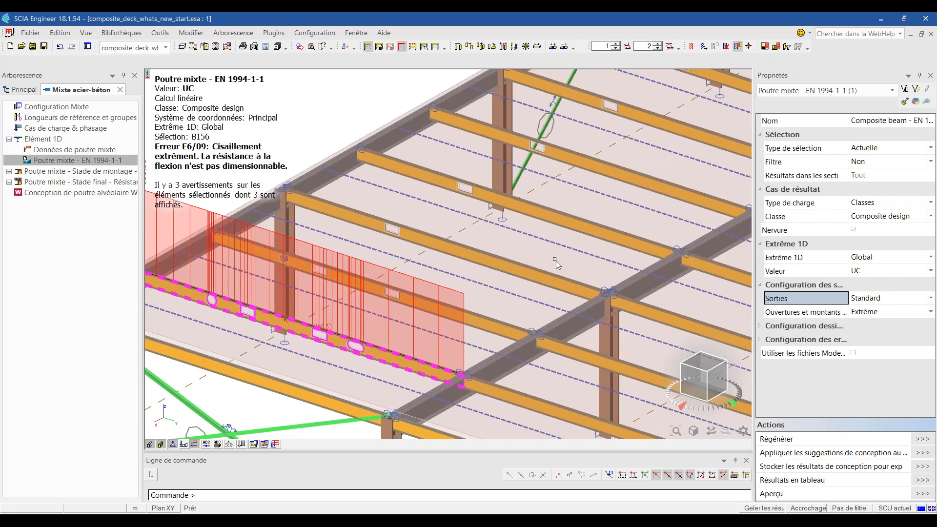
scroll(549, 241, "down", 4)
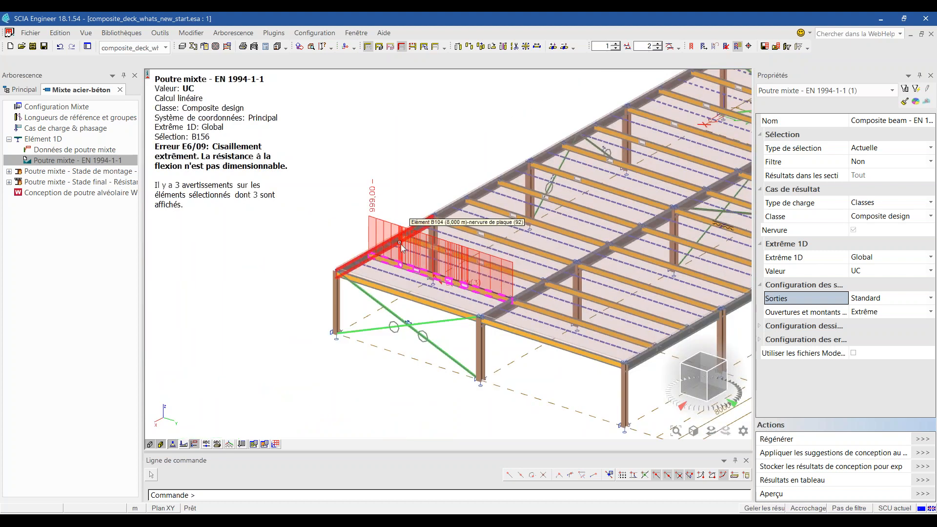
scroll(369, 217, "up", 2)
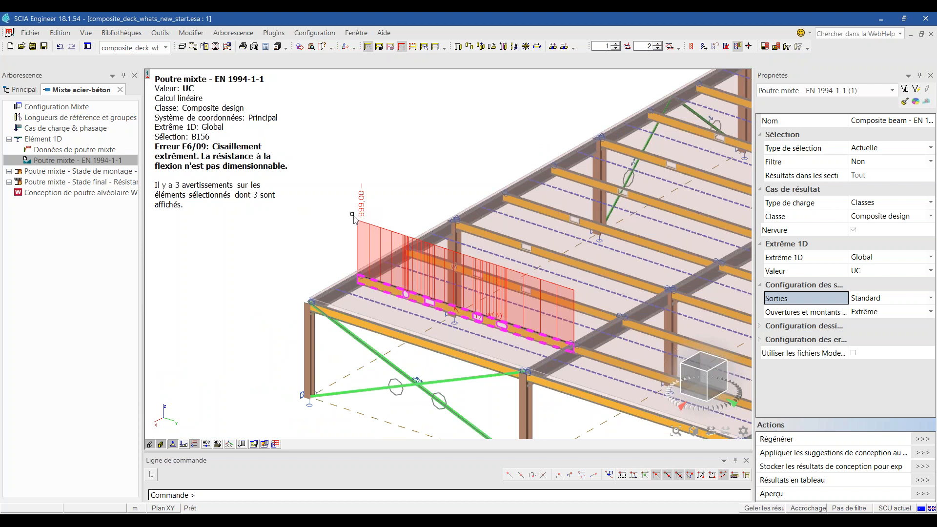
scroll(382, 202, "up", 2)
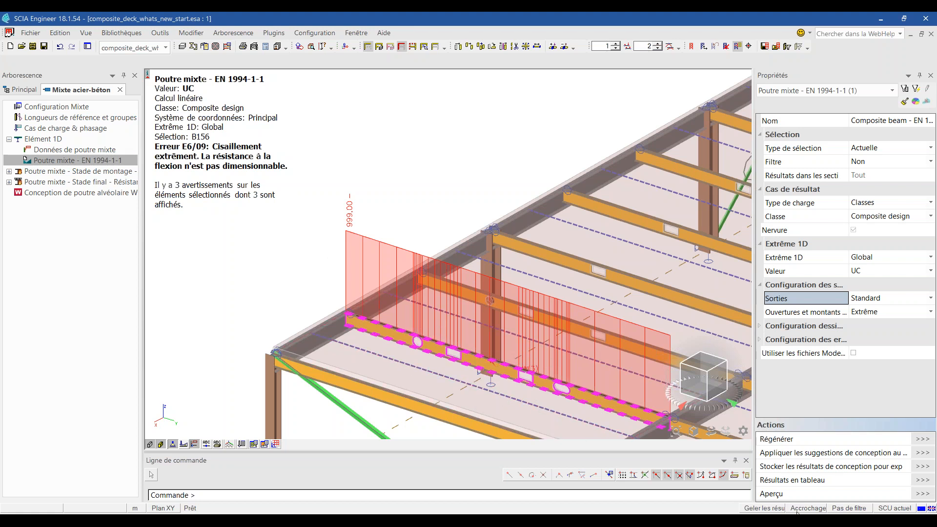
Freeze the results and apply the suggested UB406/140/39 section to the selected beam only, leaving modification of unselected entities off.
left_click(756, 509)
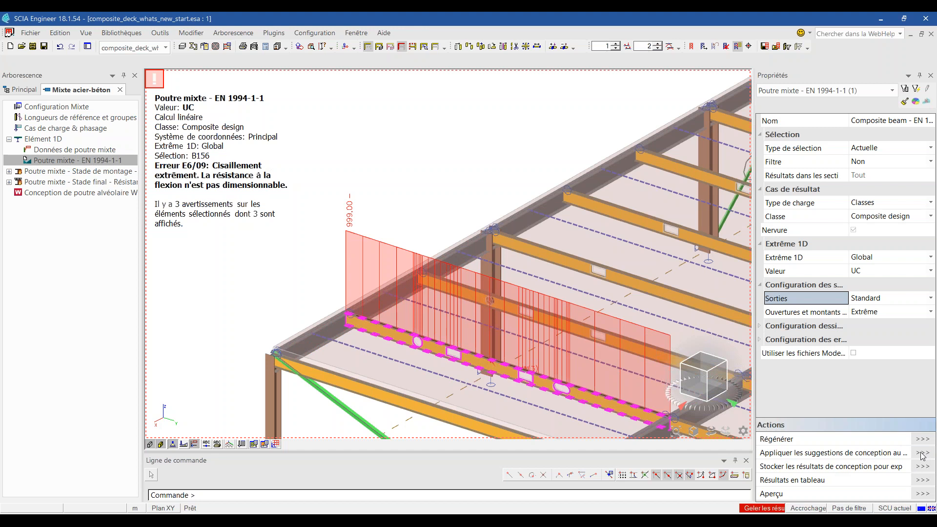
left_click(922, 453)
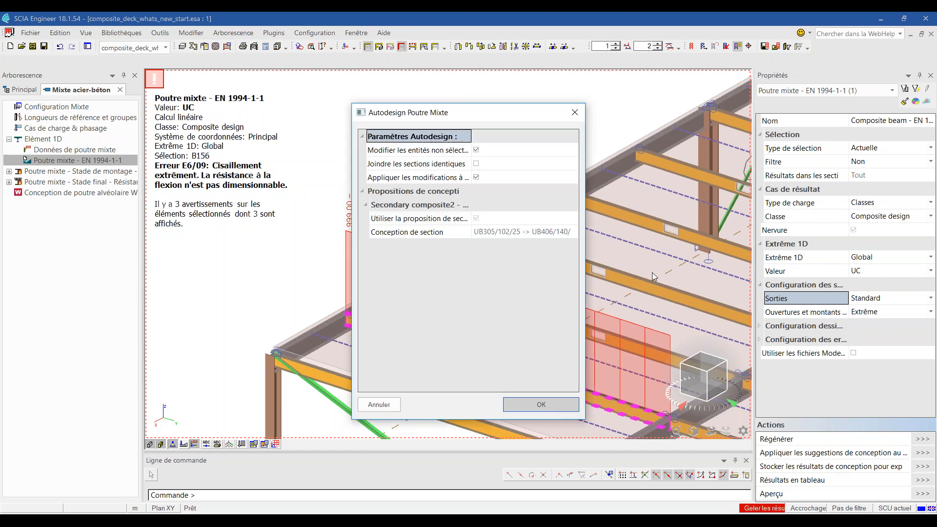
left_click_drag(497, 116, 378, 66)
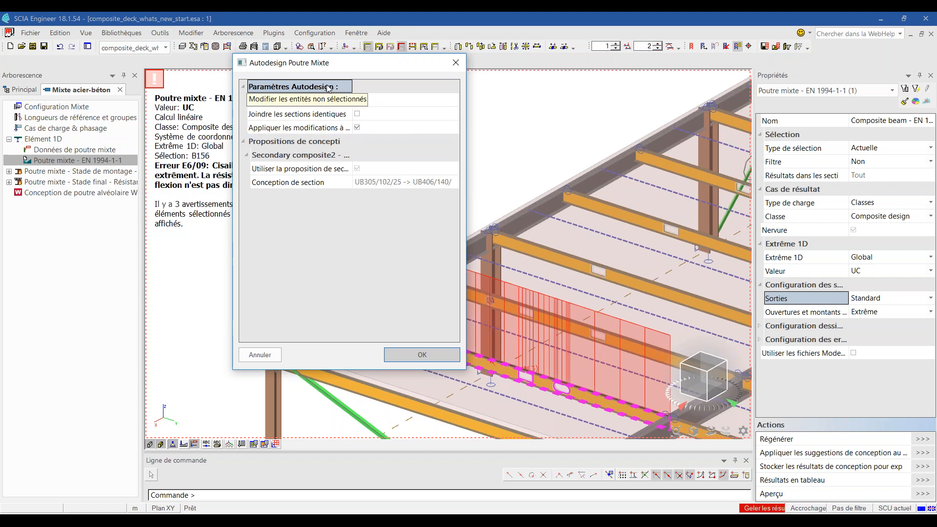
left_click(343, 104)
left_click(356, 101)
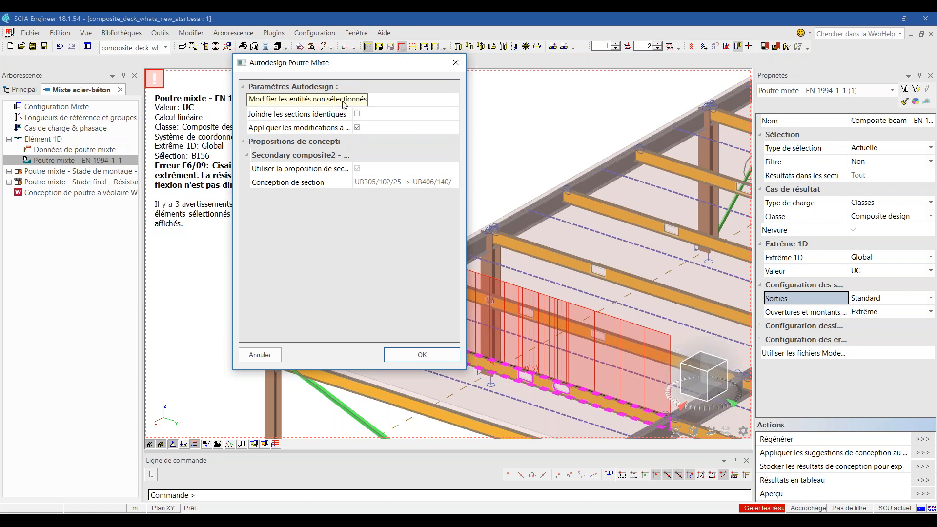
left_click(357, 101)
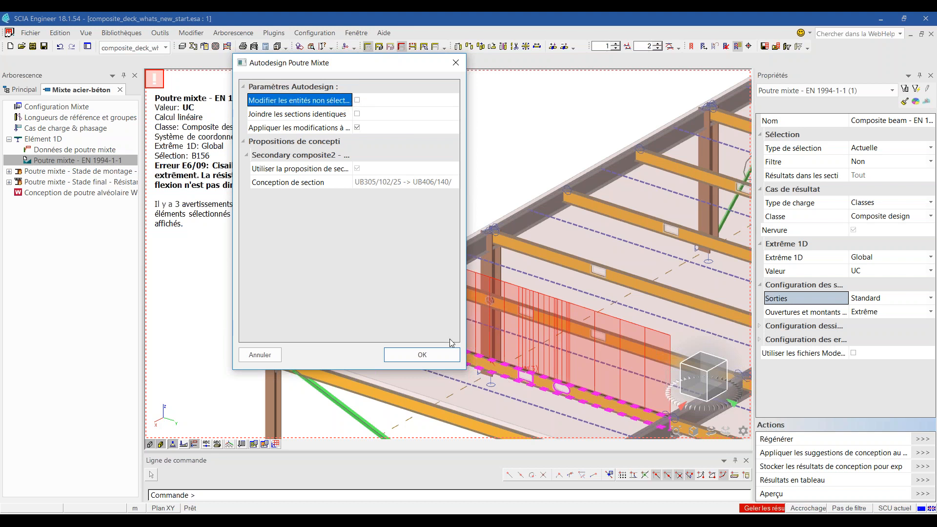
left_click(442, 354)
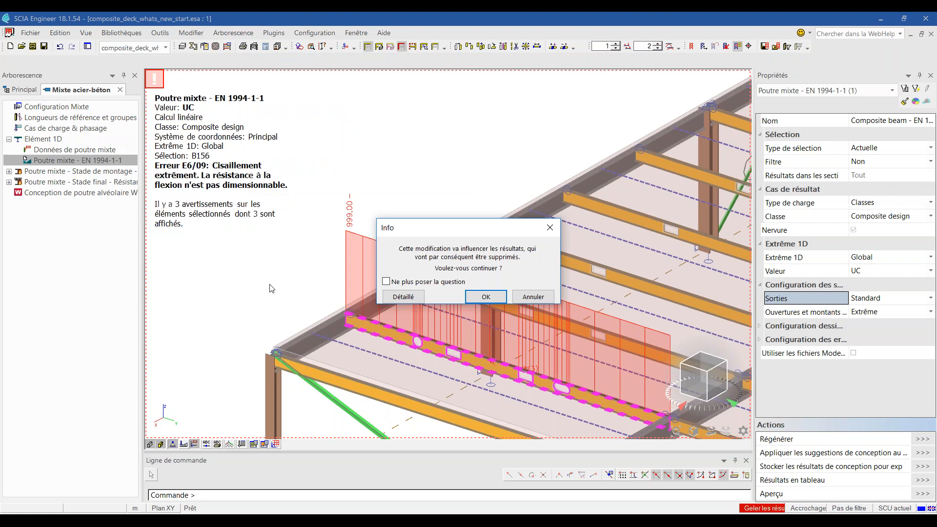
left_click(486, 296)
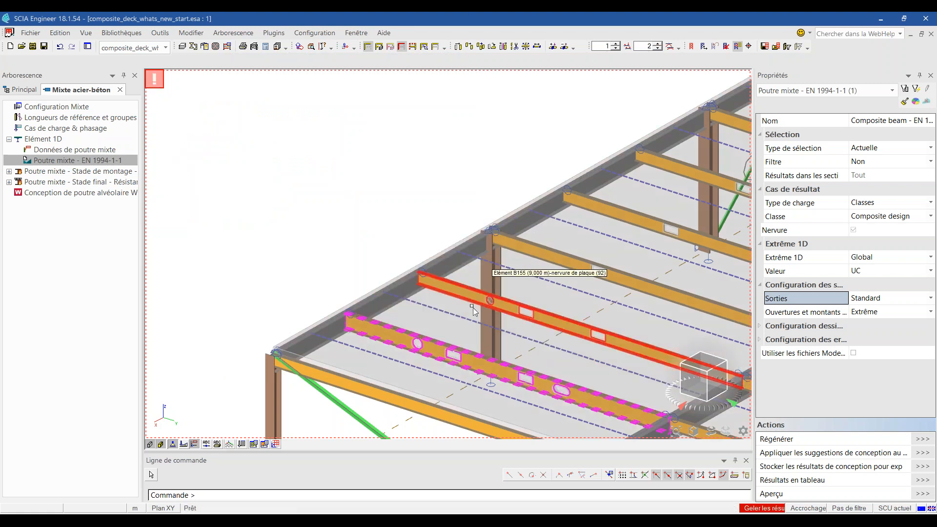
Inspect the resized beam up close and review the section assigned in its element properties.
scroll(347, 291, "up", 3)
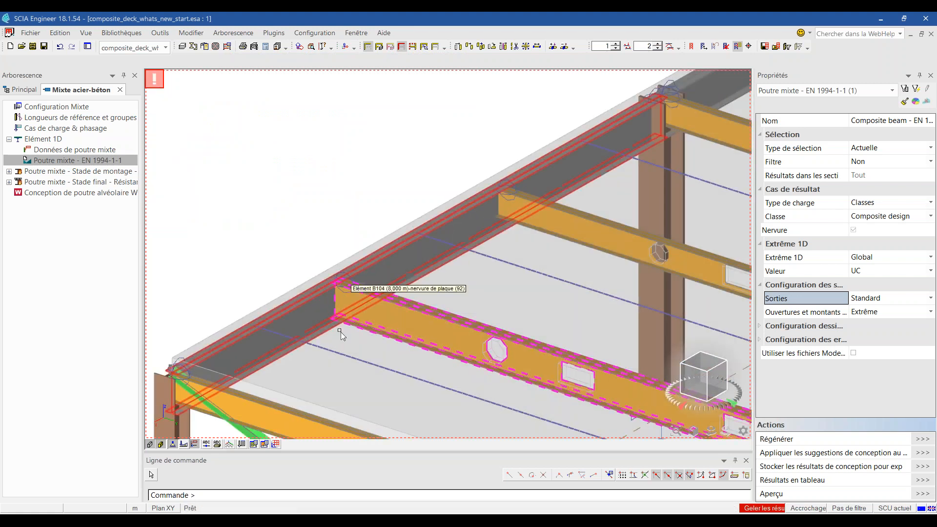
left_click(347, 304)
left_click(846, 91)
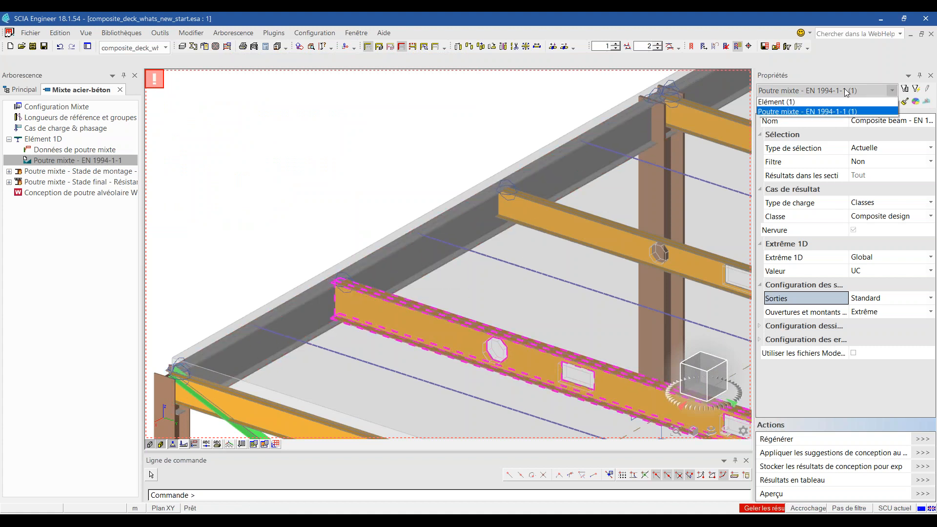
left_click(846, 98)
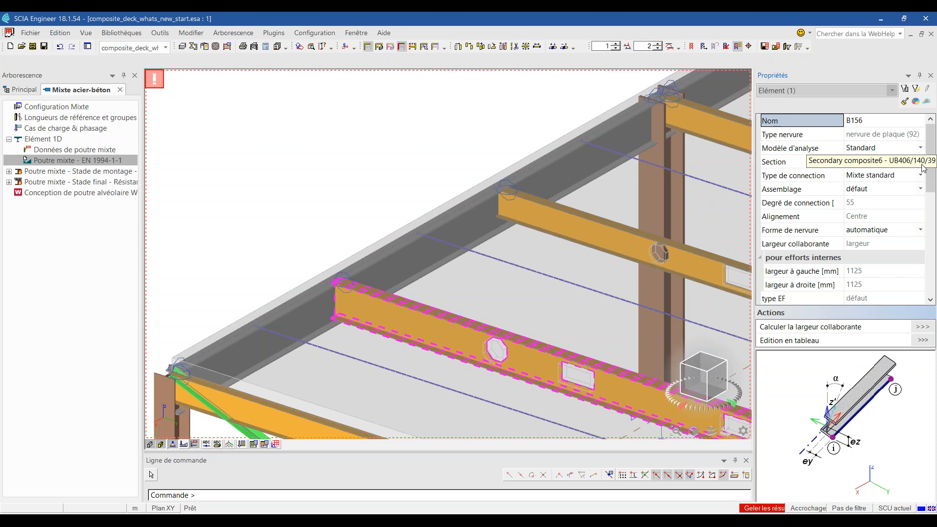
key("ctrl")
key("ctrl")
key("ctrl")
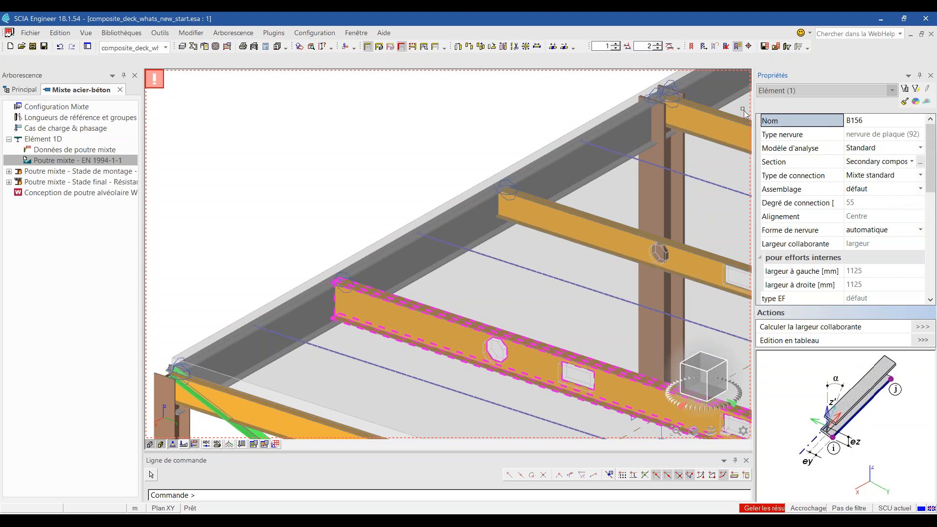
Return to the composite beam check settings, regenerate the check for the resized beam, and view its diagram from another angle.
left_click(813, 92)
left_click(810, 102)
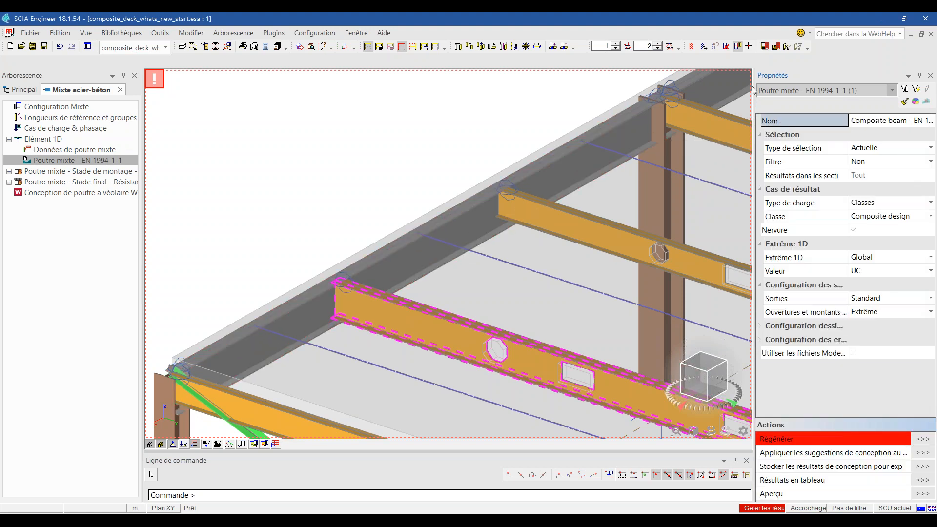
left_click(924, 439)
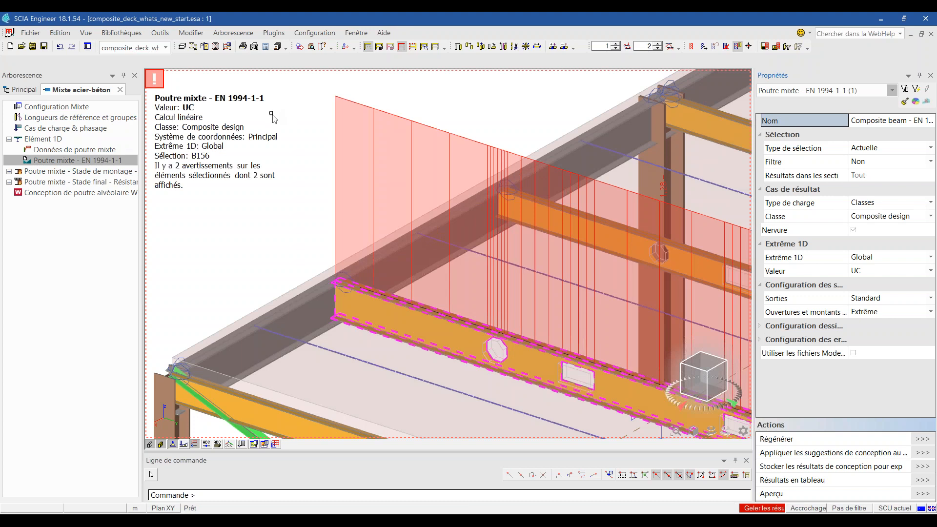
right_click_drag(244, 163, 511, 215, "ctrl")
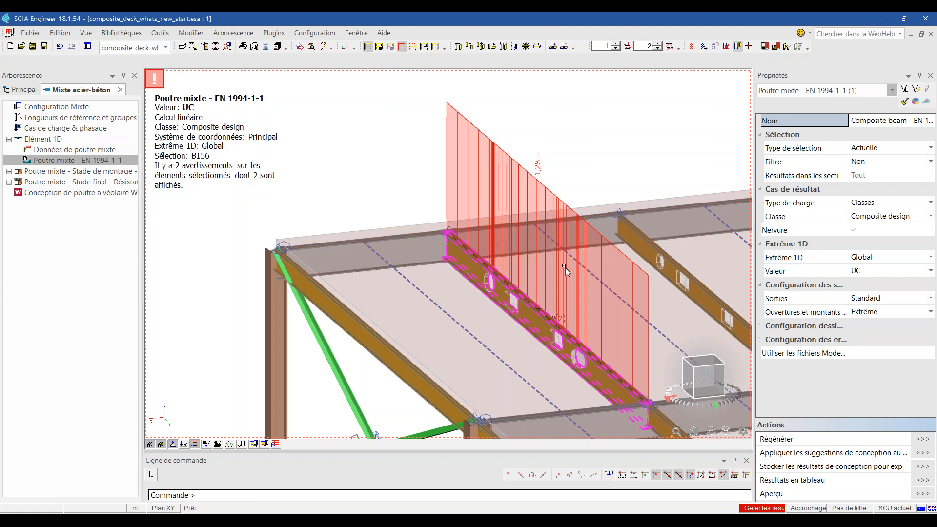
Open the report preview of the composite beam check, enlarge it over the 3D view, and review the geometric data section.
left_click(919, 494)
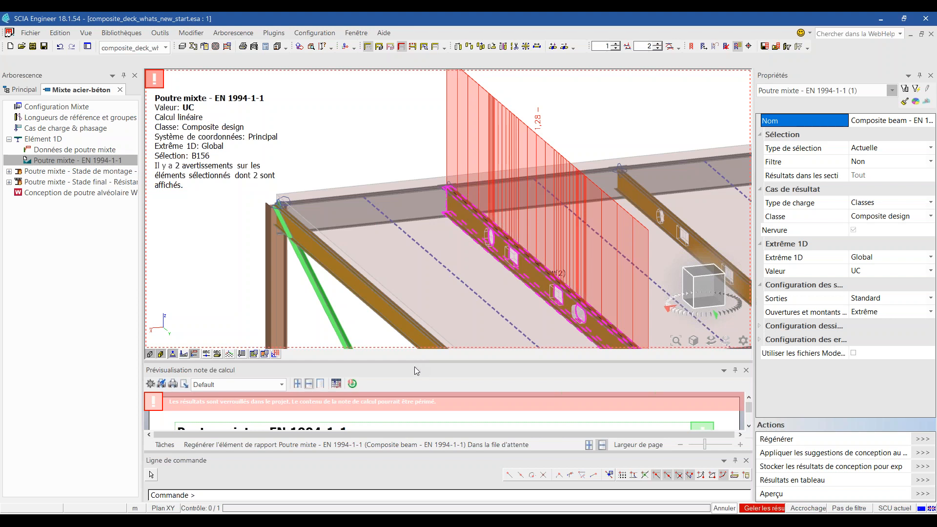
left_click(336, 384)
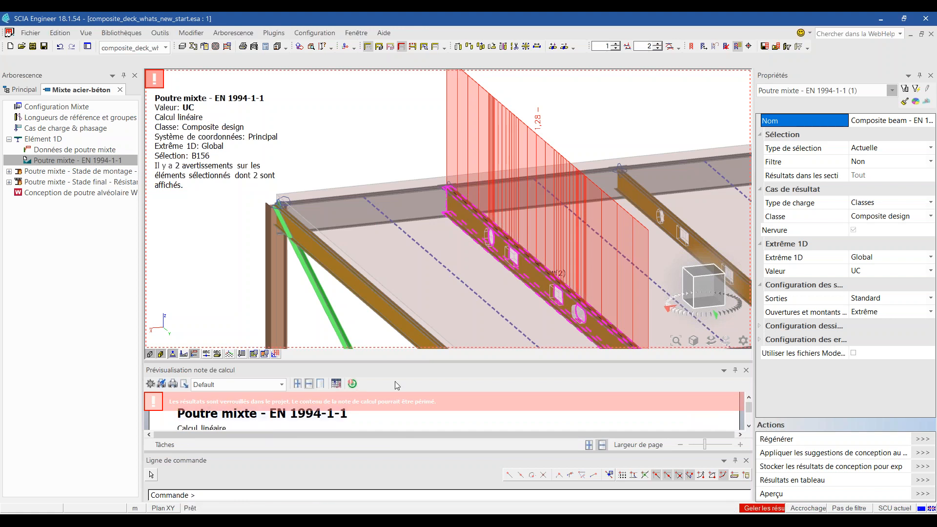
left_click_drag(434, 364, 435, 129)
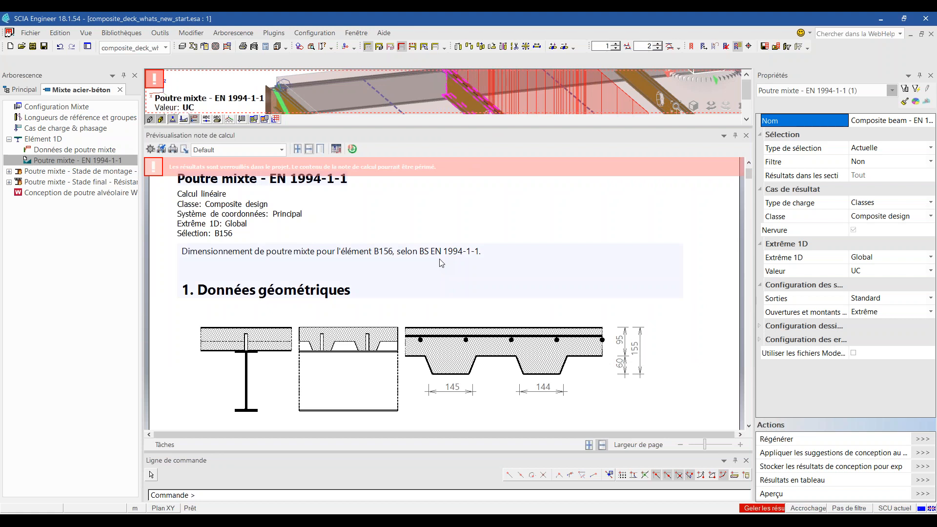
scroll(441, 262, "down", 1)
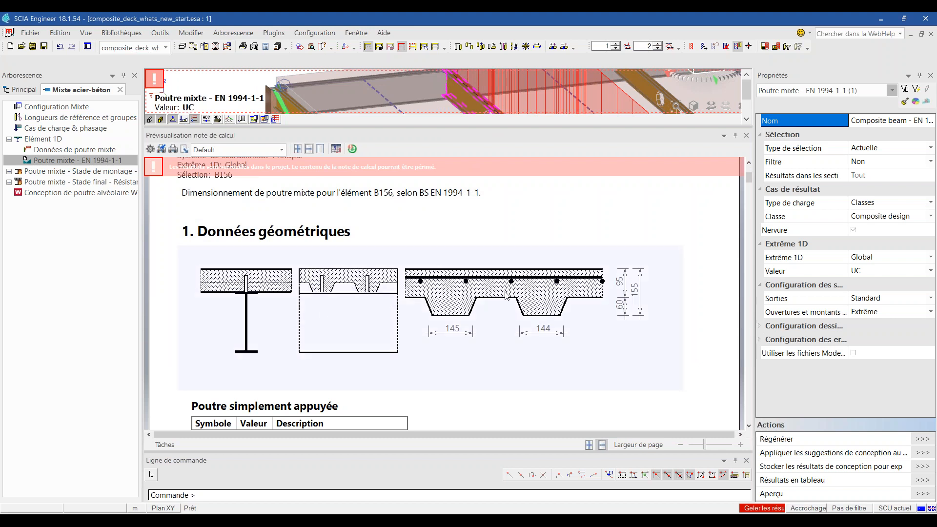
scroll(587, 284, "down", 1)
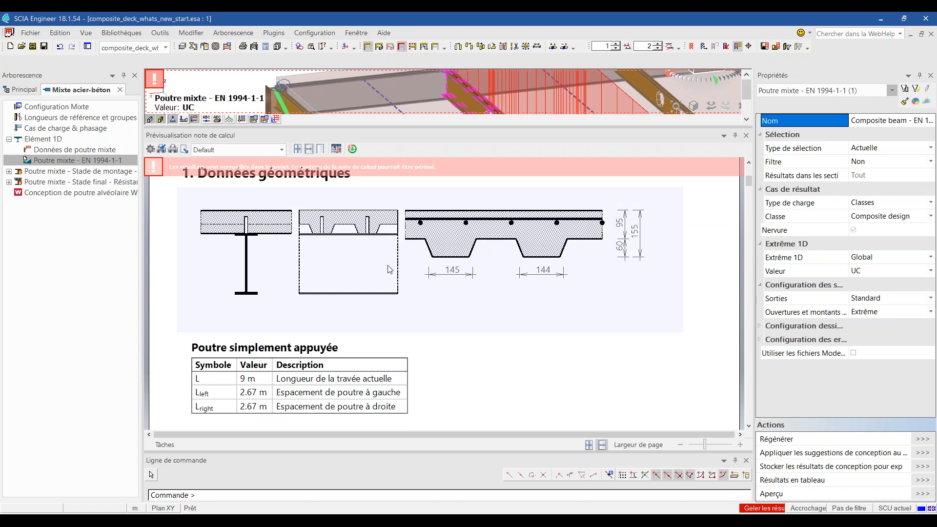
Examine the steel section properties and the table of web openings, comparing the openings with those of the beam in the 3D view.
scroll(389, 268, "down", 4)
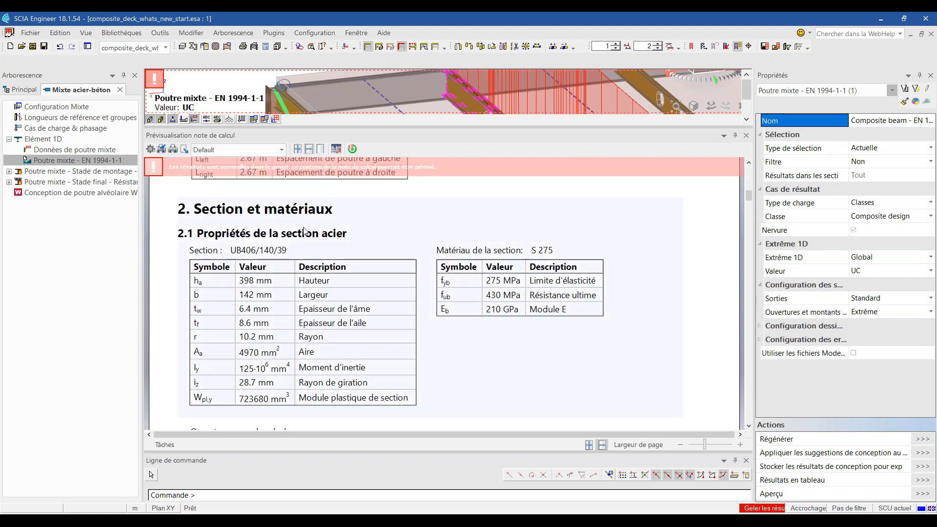
scroll(392, 246, "down", 1)
scroll(504, 249, "down", 2)
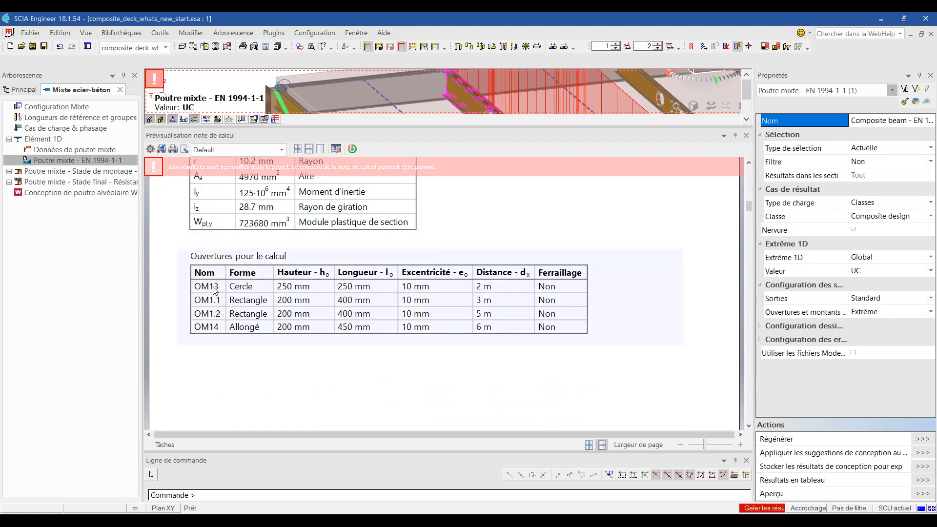
left_click_drag(485, 129, 488, 310)
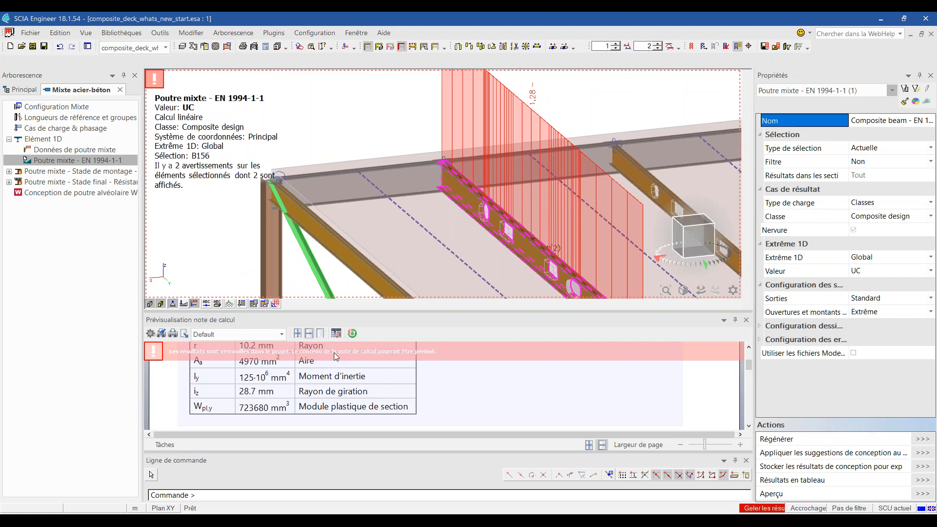
scroll(337, 391, "down", 1)
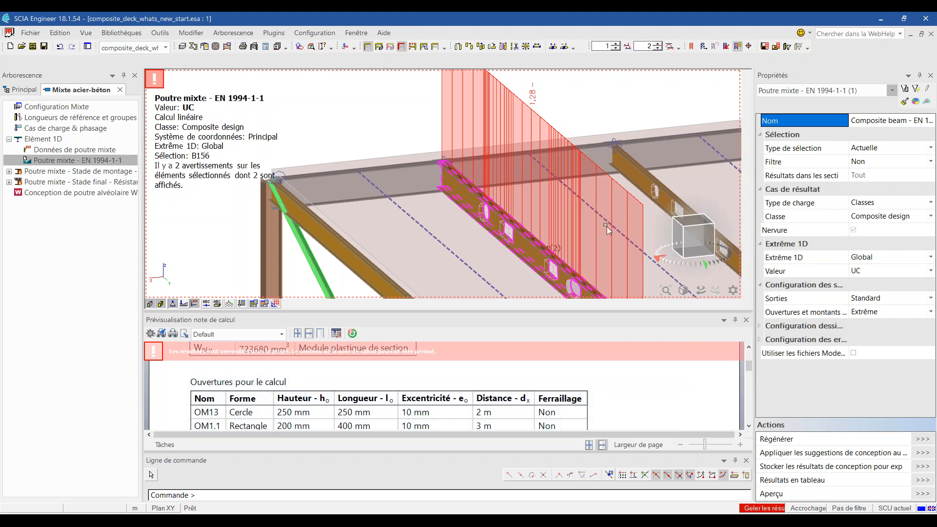
left_click(748, 426)
left_click(749, 426)
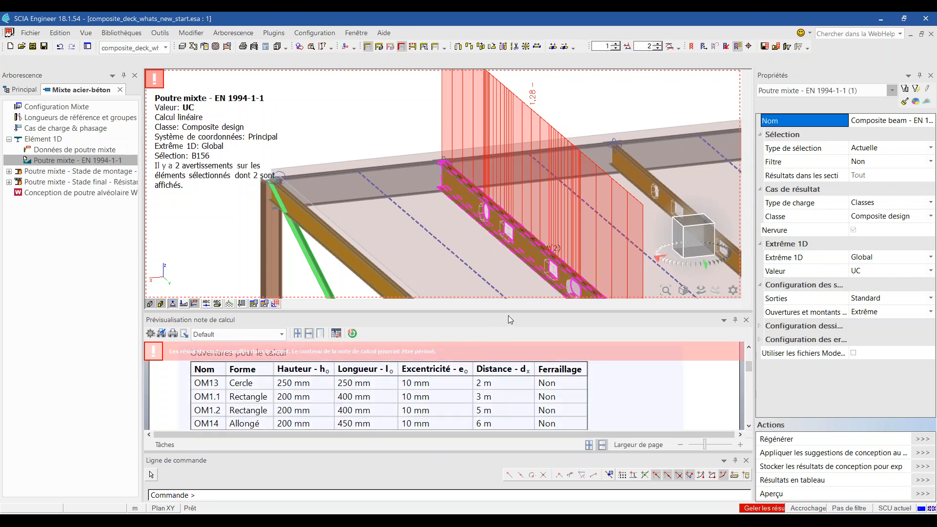
left_click_drag(508, 312, 488, 155)
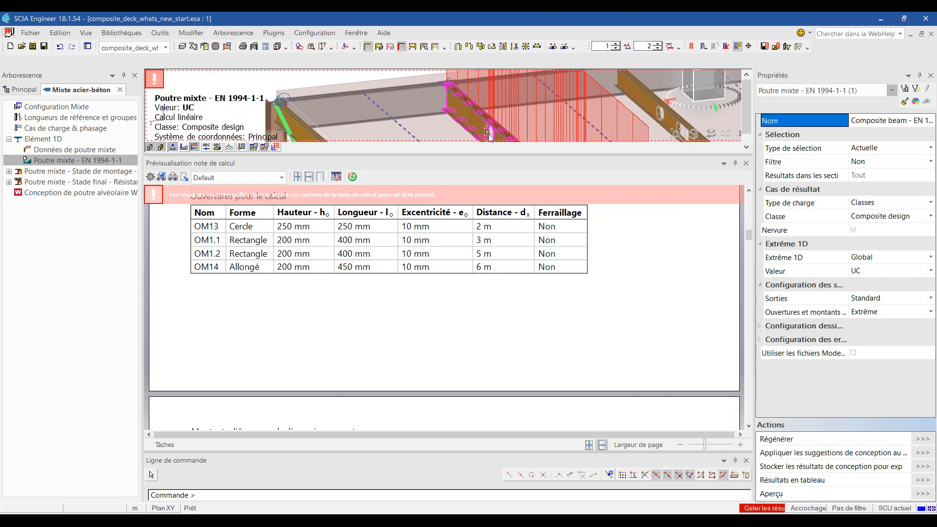
Read the report's web-post widths, practical geometric limits, and the ribbed slab, decking, connector and reinforcement data.
scroll(493, 249, "down", 3)
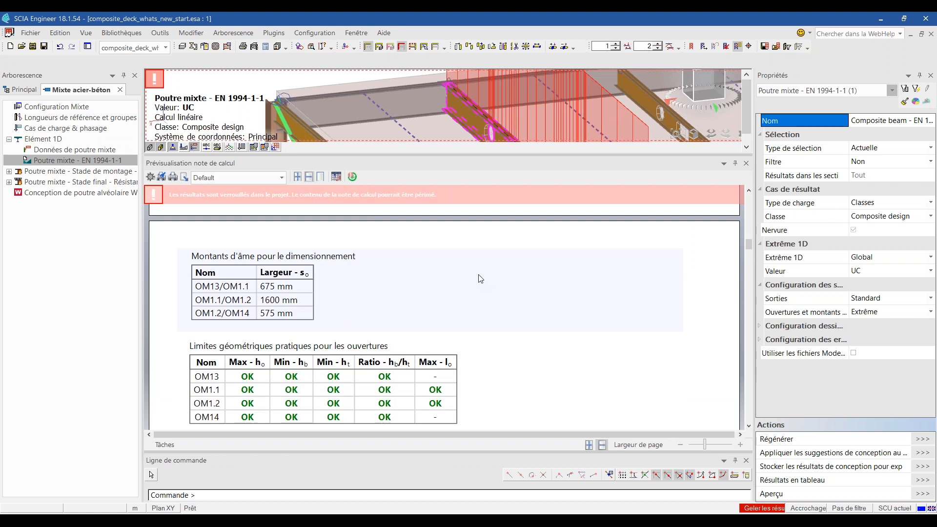
scroll(480, 279, "down", 1)
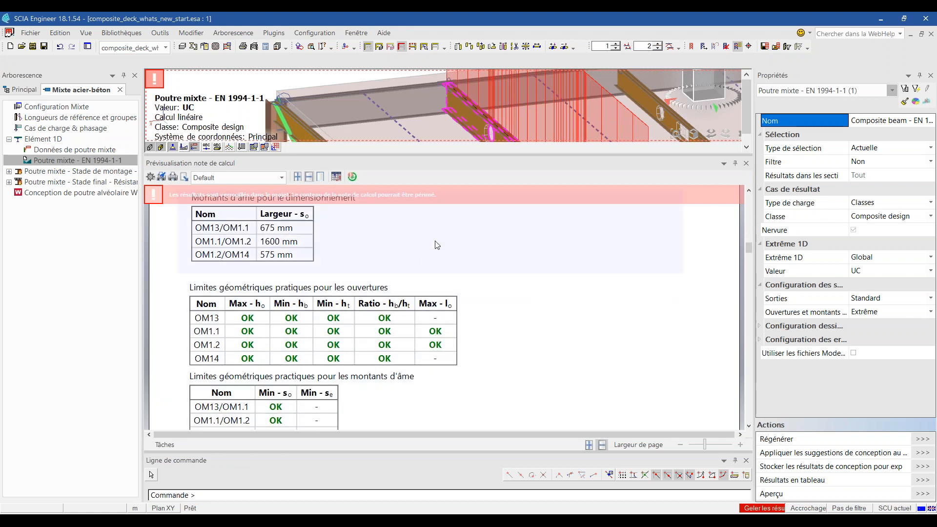
scroll(436, 245, "down", 2)
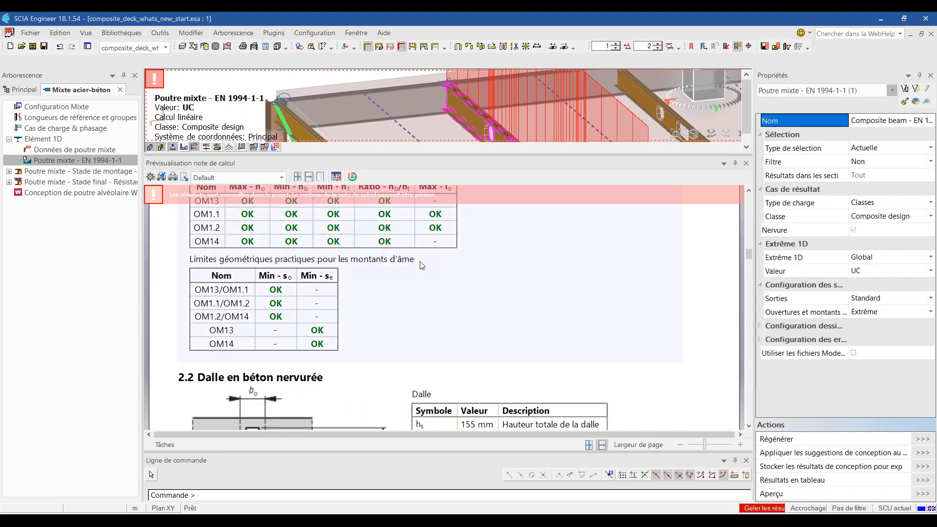
scroll(422, 266, "down", 3)
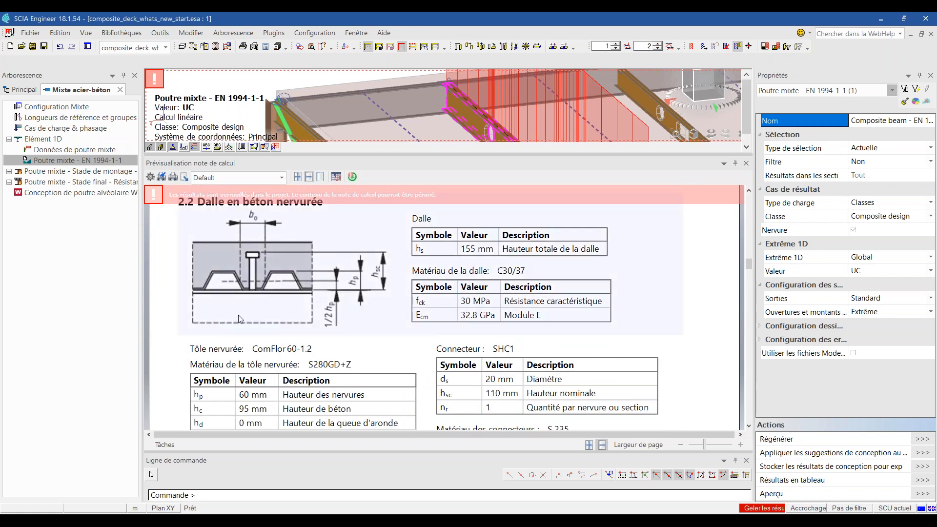
scroll(368, 312, "down", 1)
scroll(367, 312, "down", 4)
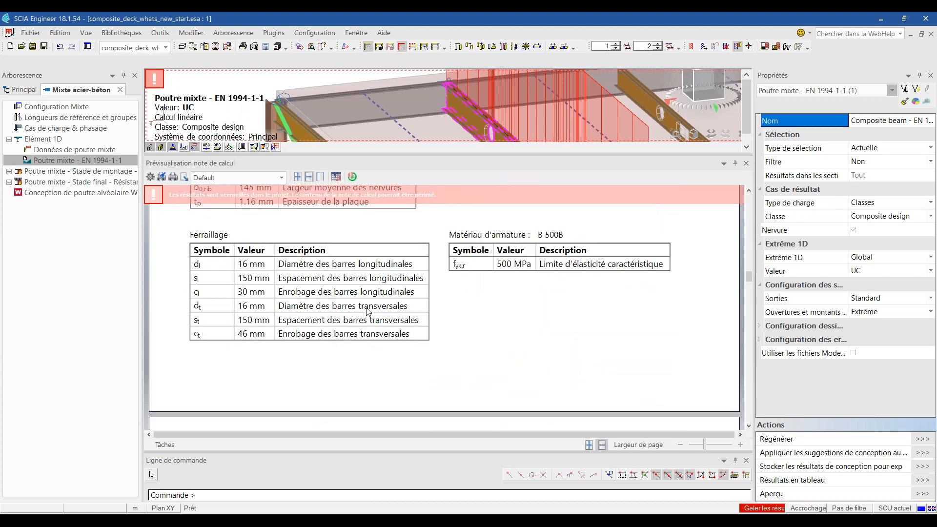
Review the construction-stage ULS checks of the beam and its extreme opening, and the construction-stage SLS check.
scroll(368, 312, "down", 4)
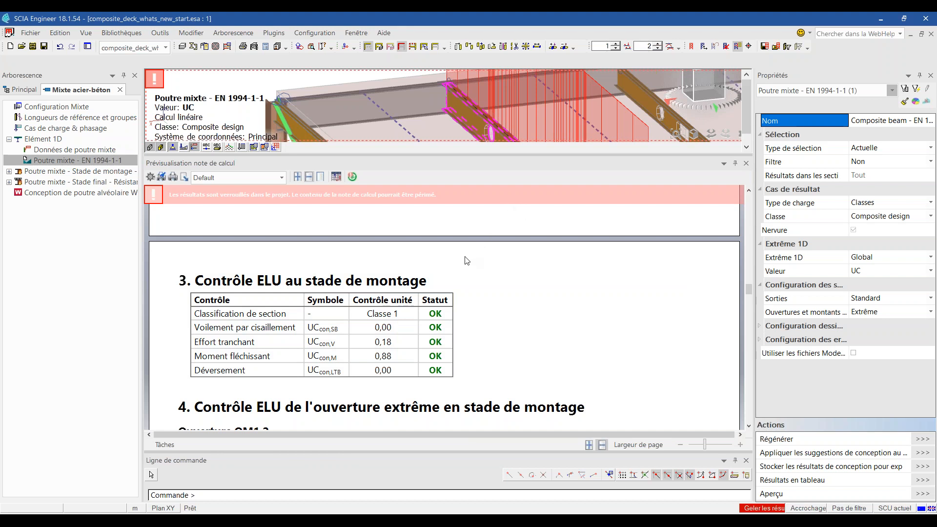
scroll(463, 261, "down", 1)
scroll(462, 265, "down", 2)
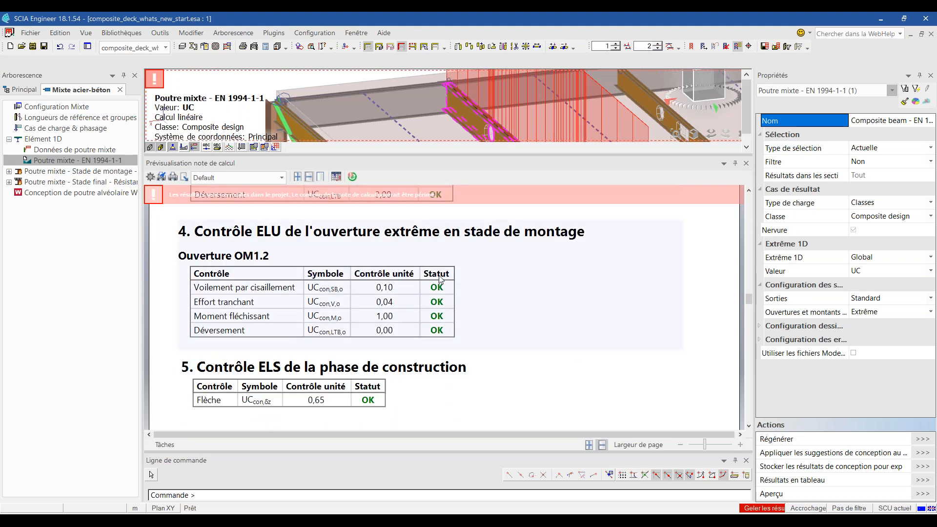
Review the final-stage ULS checks of the beam, extreme opening and extreme web post, and the final-stage SLS checks.
scroll(326, 366, "down", 2)
scroll(441, 268, "down", 1)
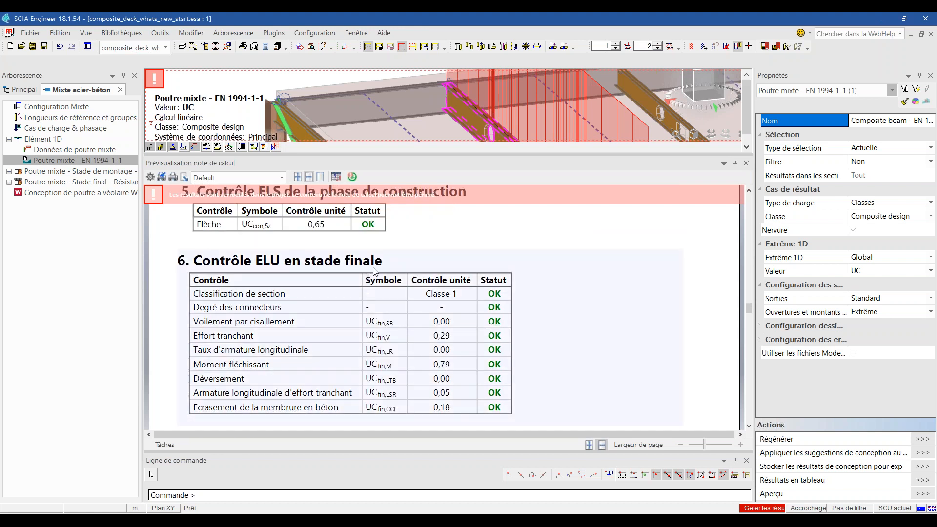
scroll(413, 269, "down", 3)
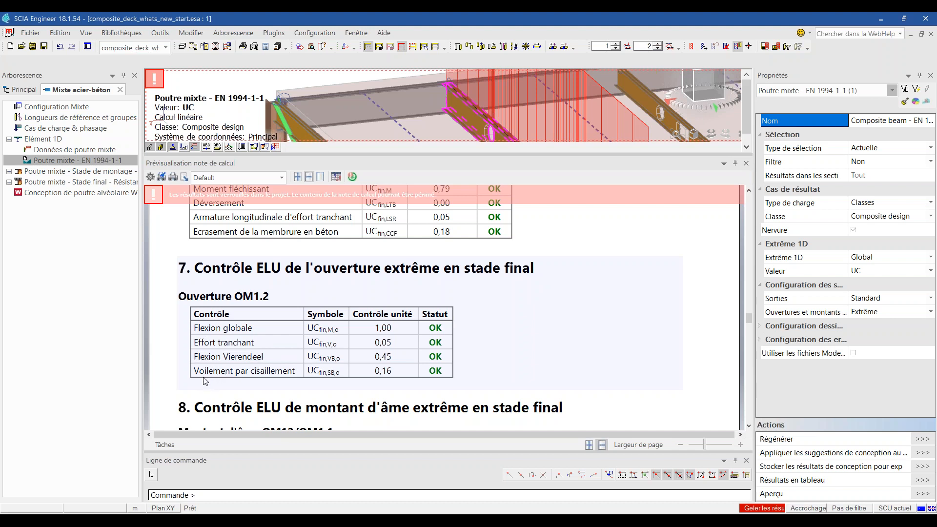
scroll(423, 335, "down", 2)
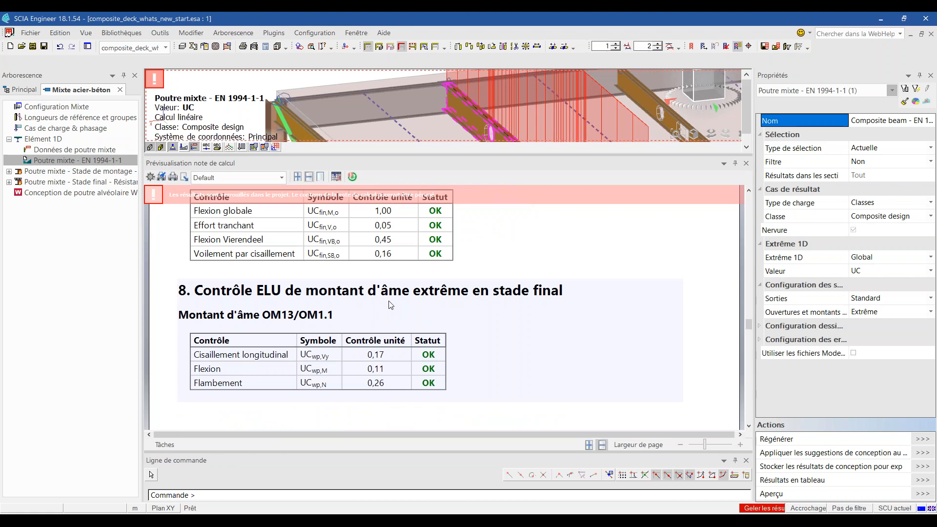
scroll(391, 303, "up", 1)
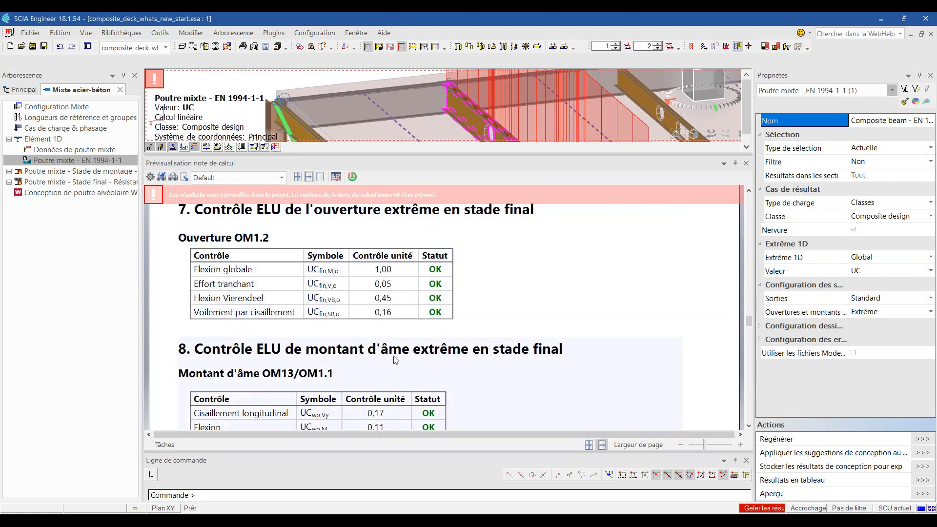
scroll(421, 366, "down", 2)
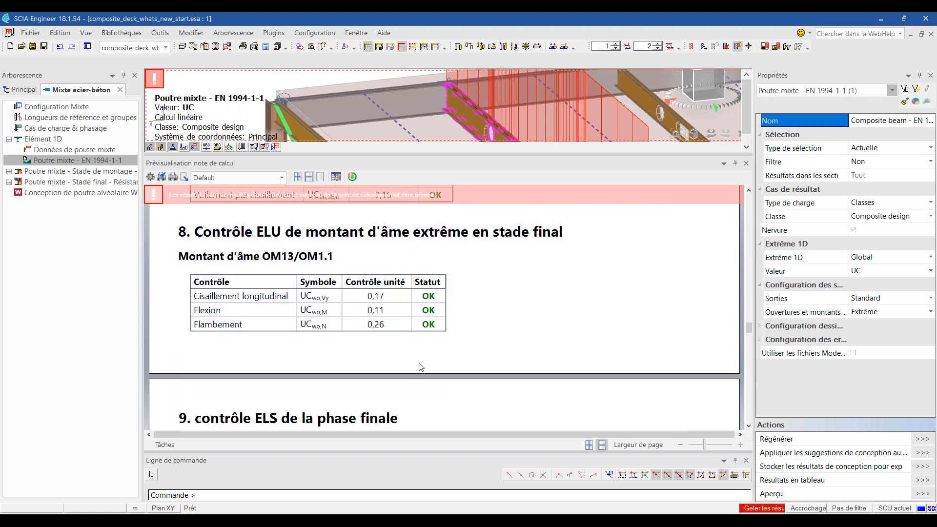
scroll(421, 367, "down", 2)
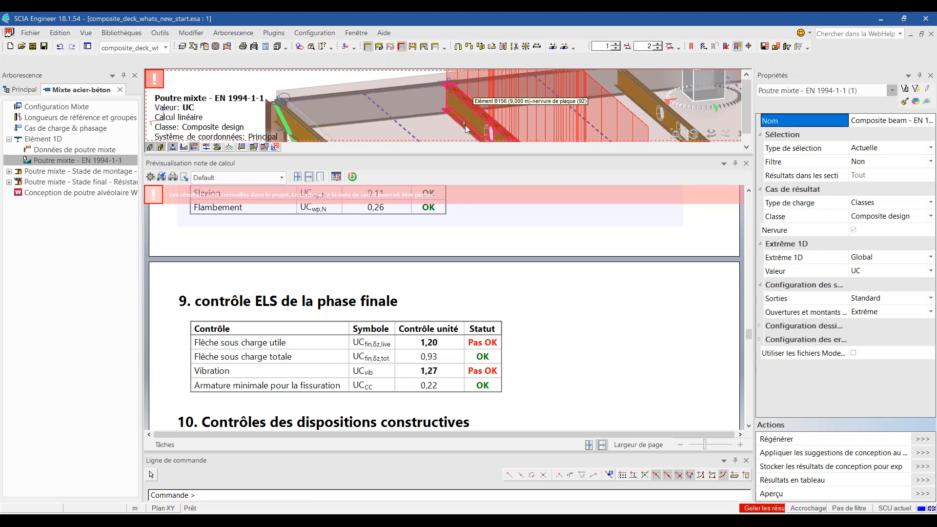
Shrink the report preview to enlarge the 3D view, and switch to the PowerPoint slide show on minimum composite action per SCI P405.
left_click(449, 106)
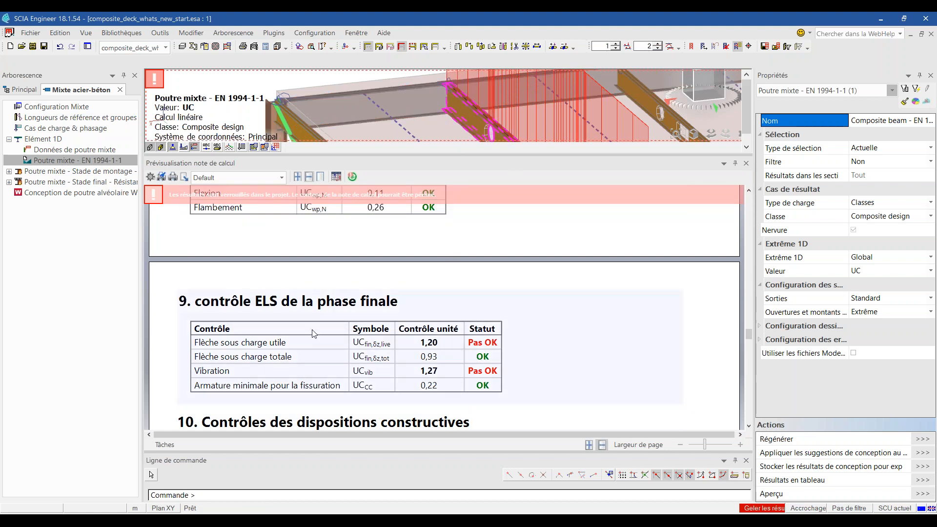
left_click_drag(478, 153, 478, 325)
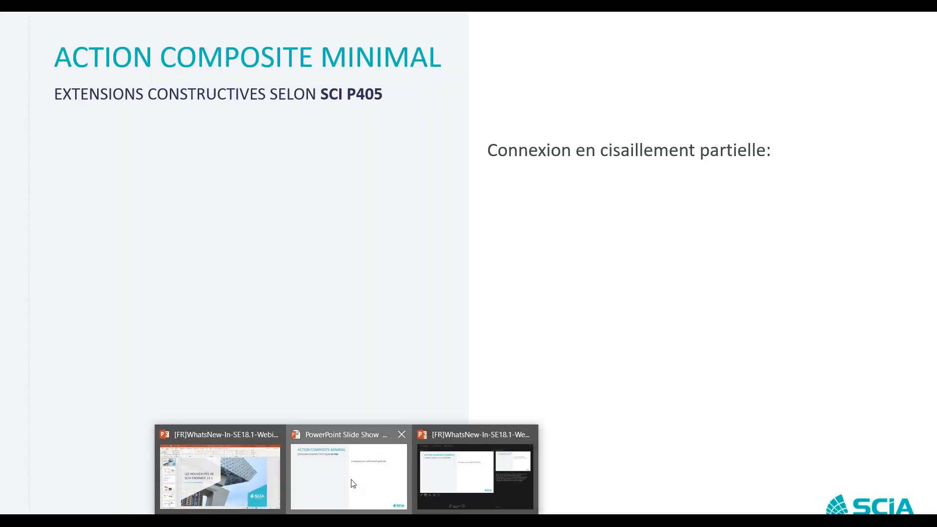
left_click(354, 483)
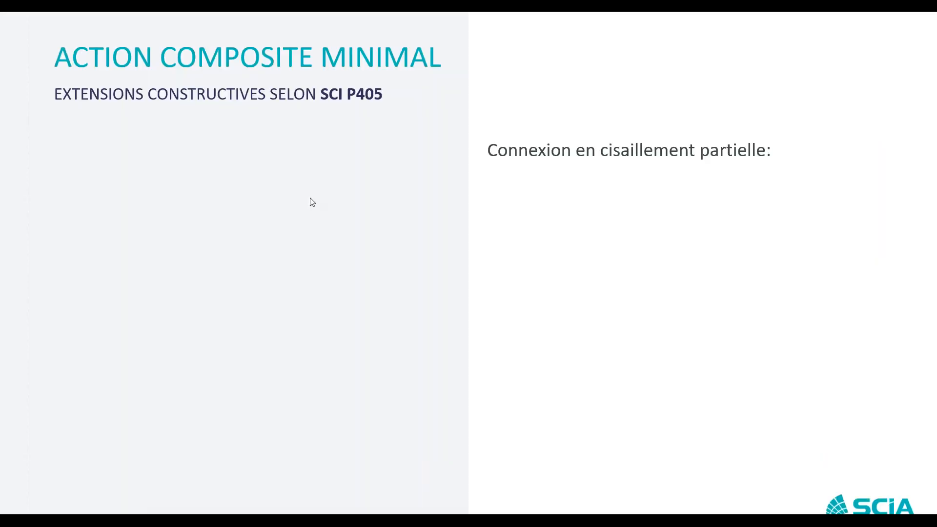